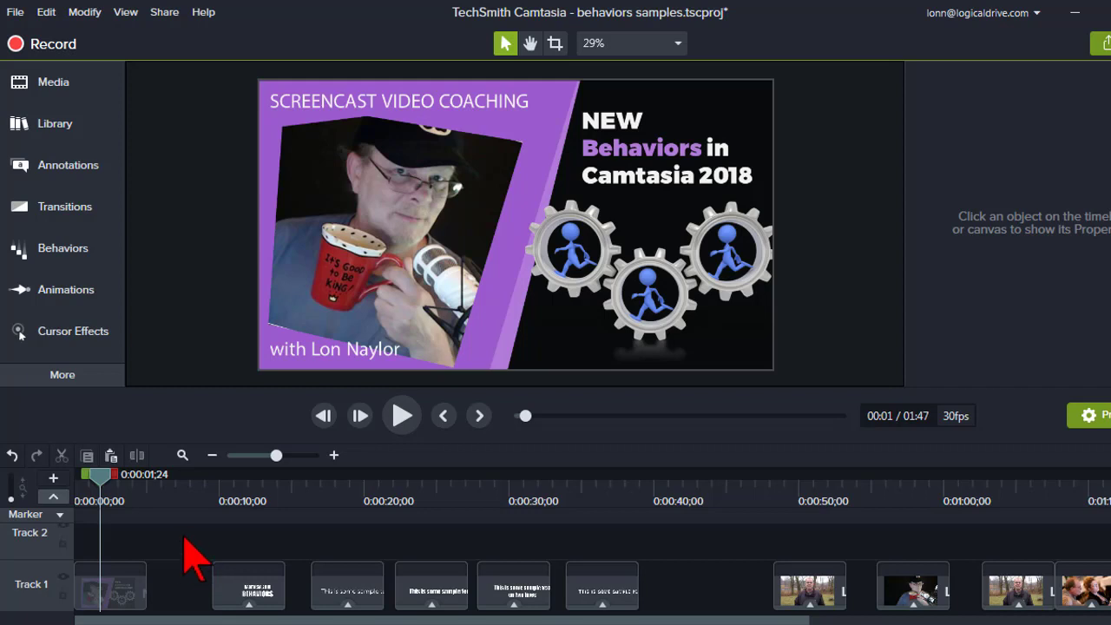
- Open the collection of behavior presets for text and media
{"action": "left_click", "coordinate": [67, 250]}
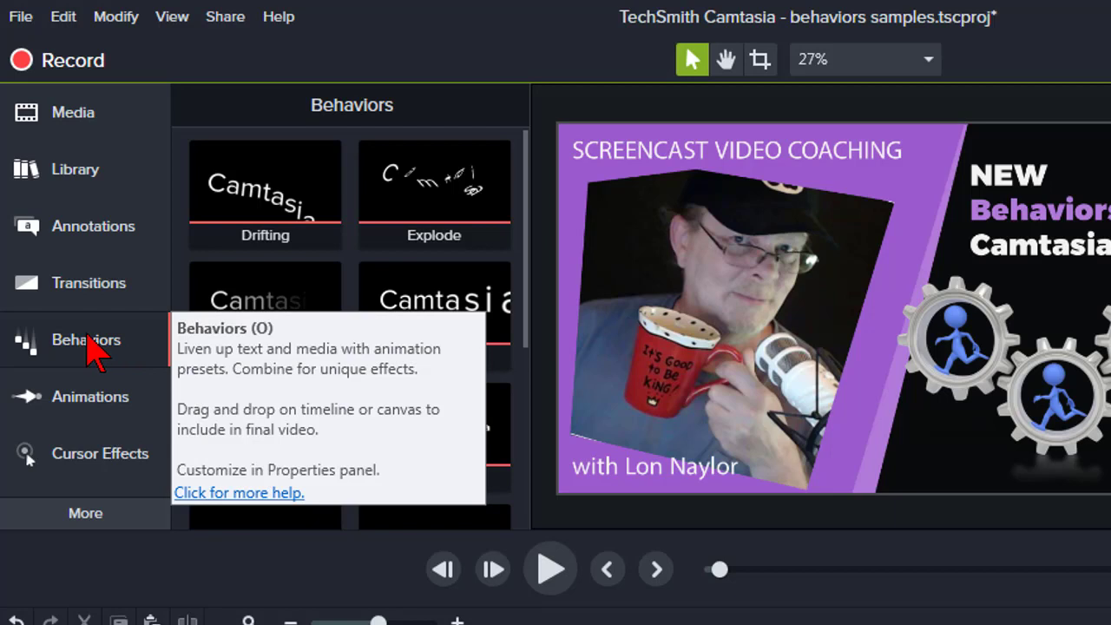
{"action": "key", "text": "o"}
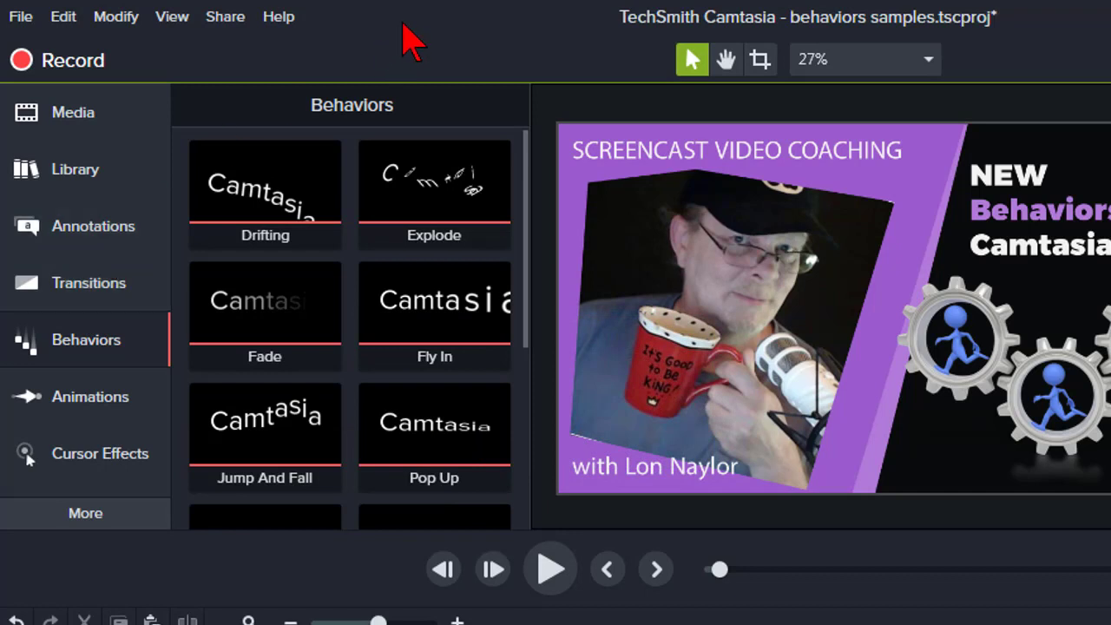
{"action": "mouse_move", "coordinate": [519, 144]}
{"action": "left_mouse_down"}
{"action": "mouse_move", "coordinate": [534, 339]}
{"action": "mouse_move", "coordinate": [532, 154]}
{"action": "left_mouse_up"}
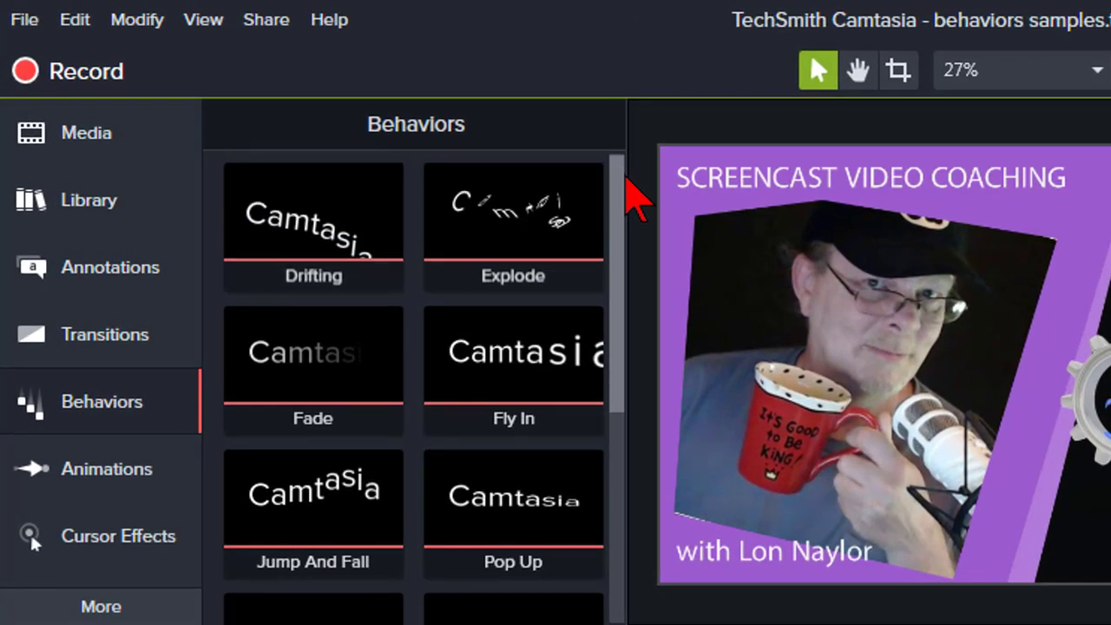
{"action": "left_click", "coordinate": [556, 215]}
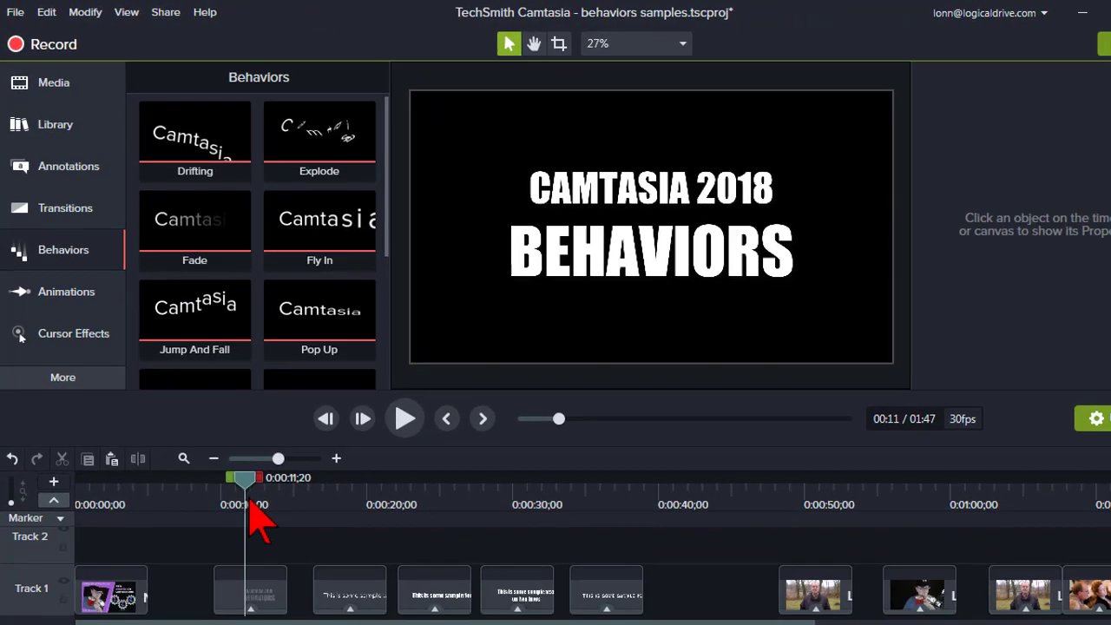
- Review the sample text clips and apply the Explode behavior to the "CAMTASIA 2018 BEHAVIORS" title clip on Track 1
{"action": "left_click", "coordinate": [342, 502]}
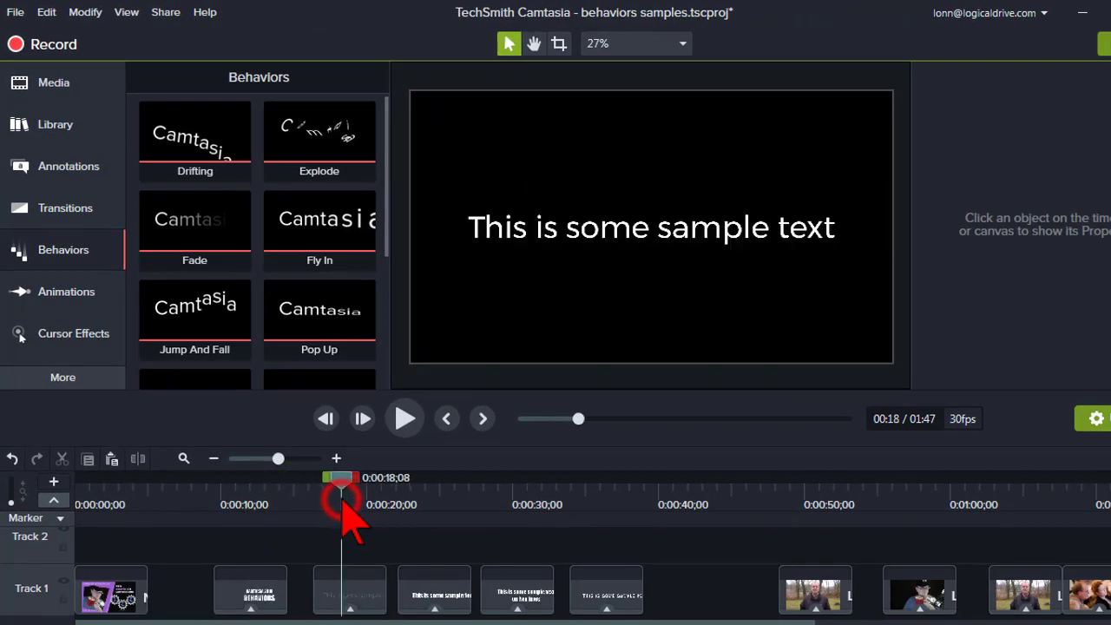
{"action": "left_click", "coordinate": [434, 490]}
{"action": "left_click", "coordinate": [254, 485]}
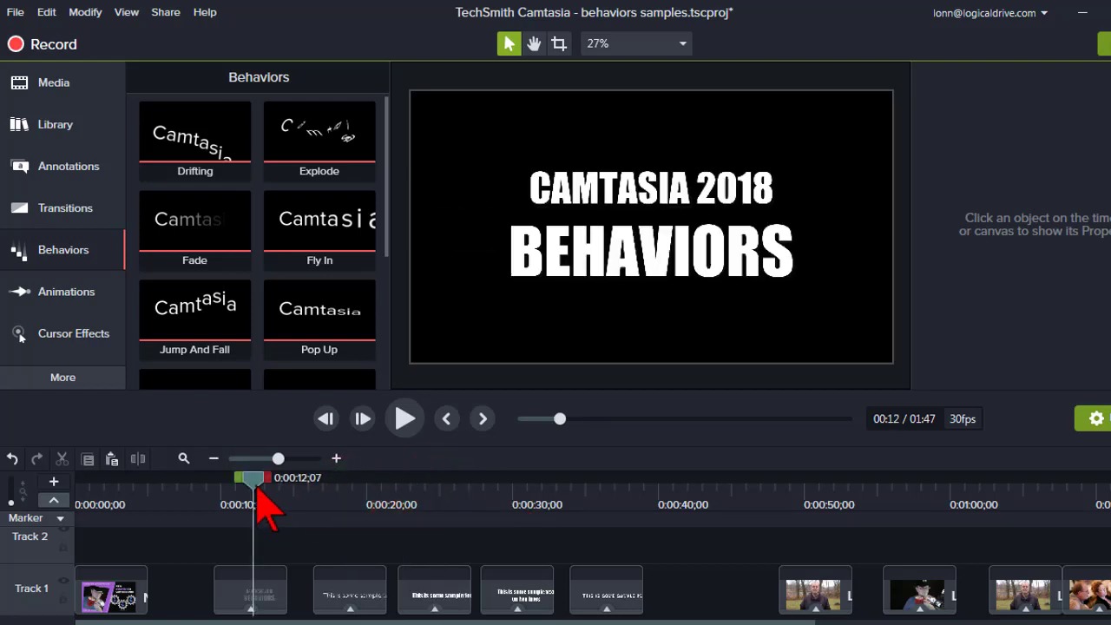
{"action": "left_click", "coordinate": [314, 130]}
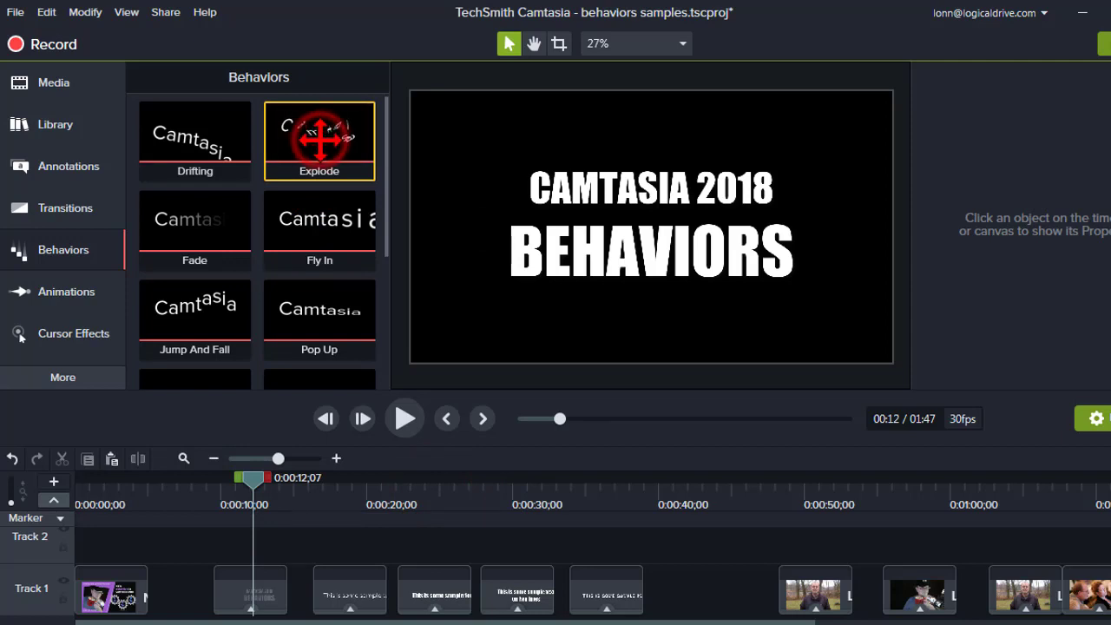
{"action": "left_click_drag", "start_coordinate": [321, 137], "coordinate": [250, 597]}
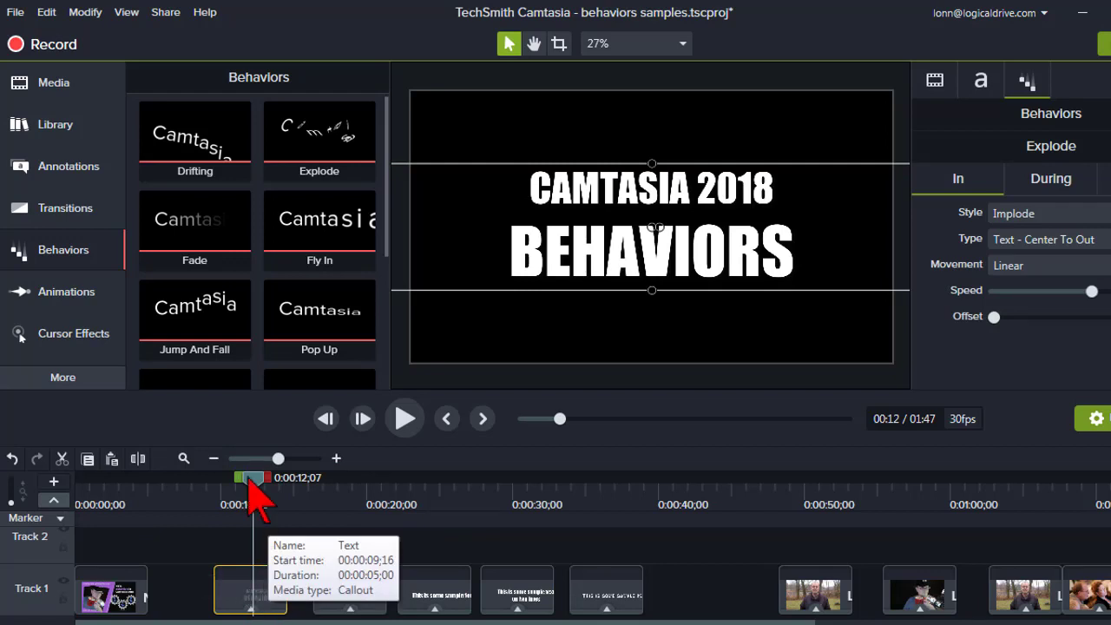
- Try to add the Explode behavior to the first "This is some sample text" clip as the selected media
{"action": "left_click", "coordinate": [361, 508]}
{"action": "left_click", "coordinate": [360, 596]}
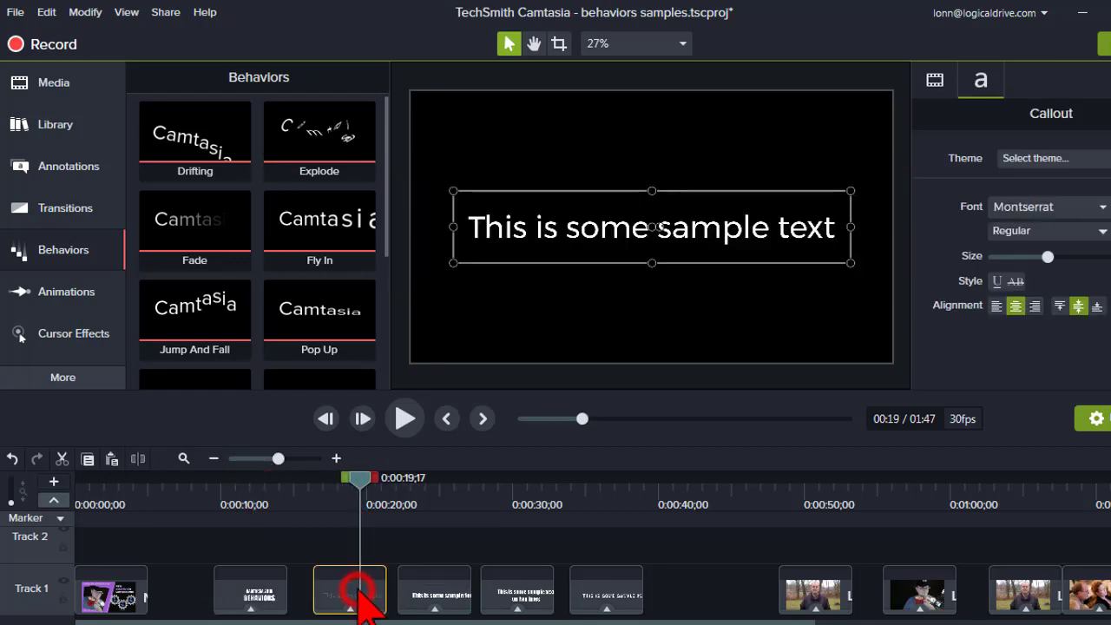
{"action": "left_click", "coordinate": [335, 138]}
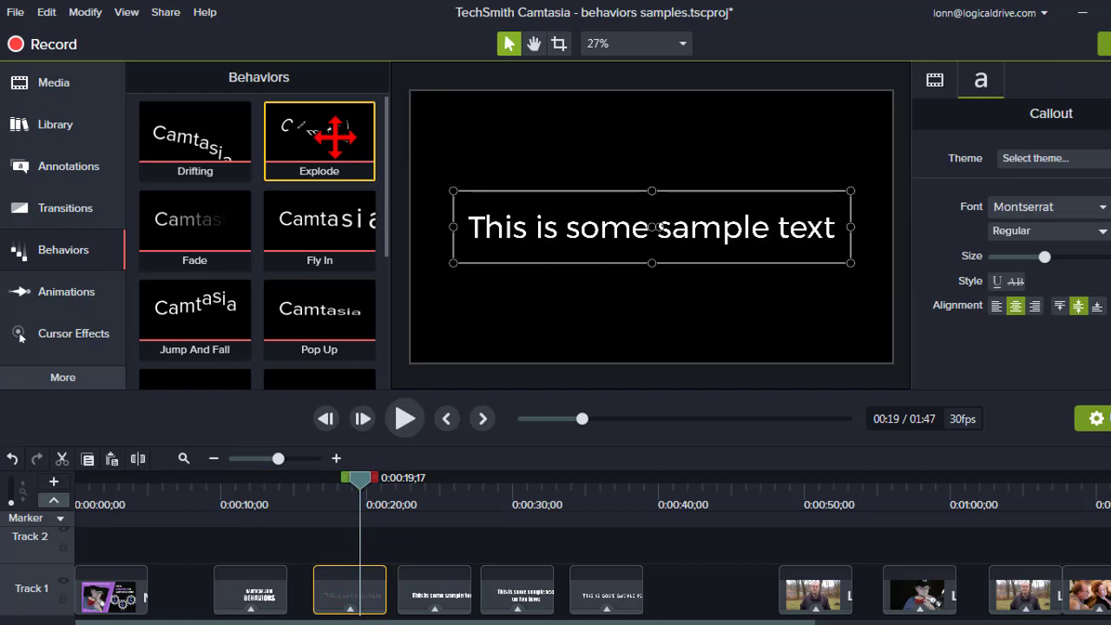
{"action": "right_click", "coordinate": [335, 139]}
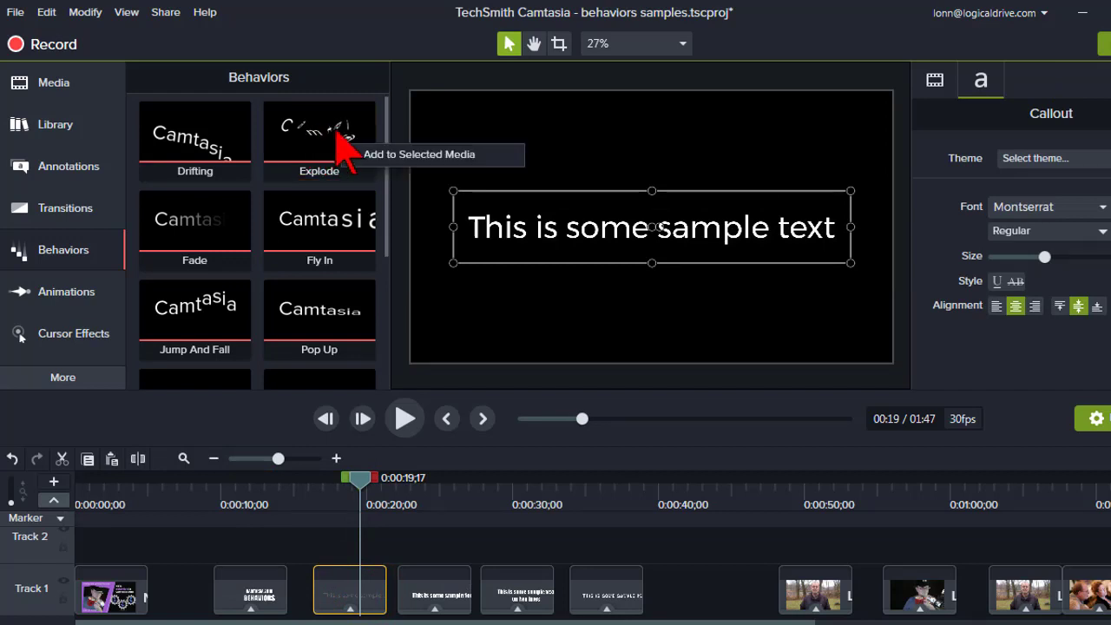
{"action": "left_click", "coordinate": [377, 157]}
- Deselect all clips, then play and scrub through the "CAMTASIA 2018 BEHAVIORS" title from its start to preview the Explode behavior
{"action": "left_click", "coordinate": [253, 488]}
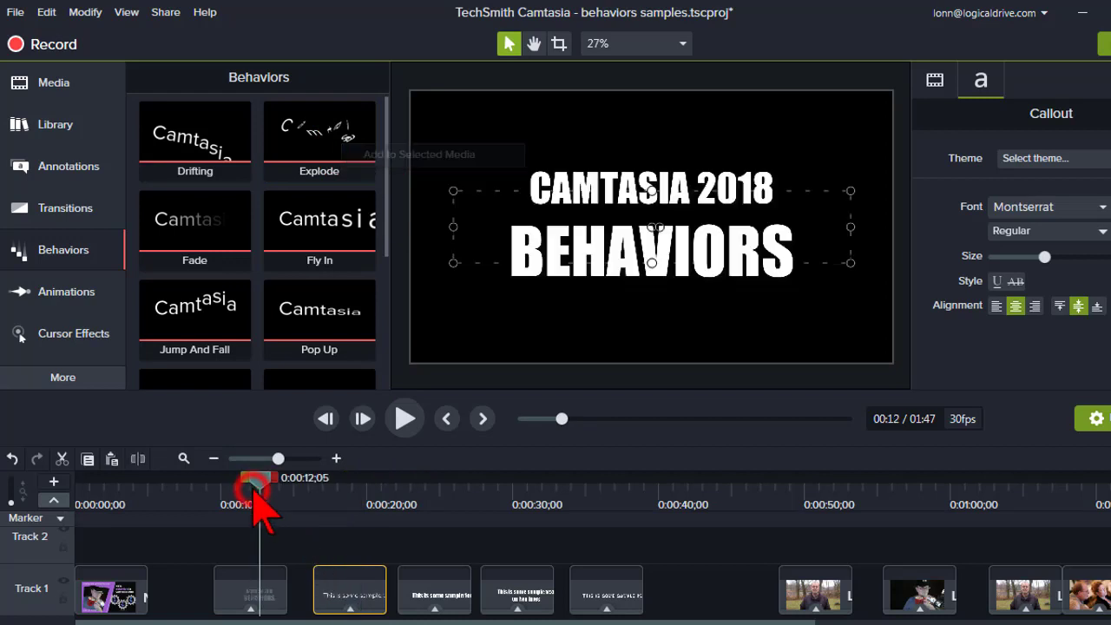
{"action": "left_click", "coordinate": [259, 545]}
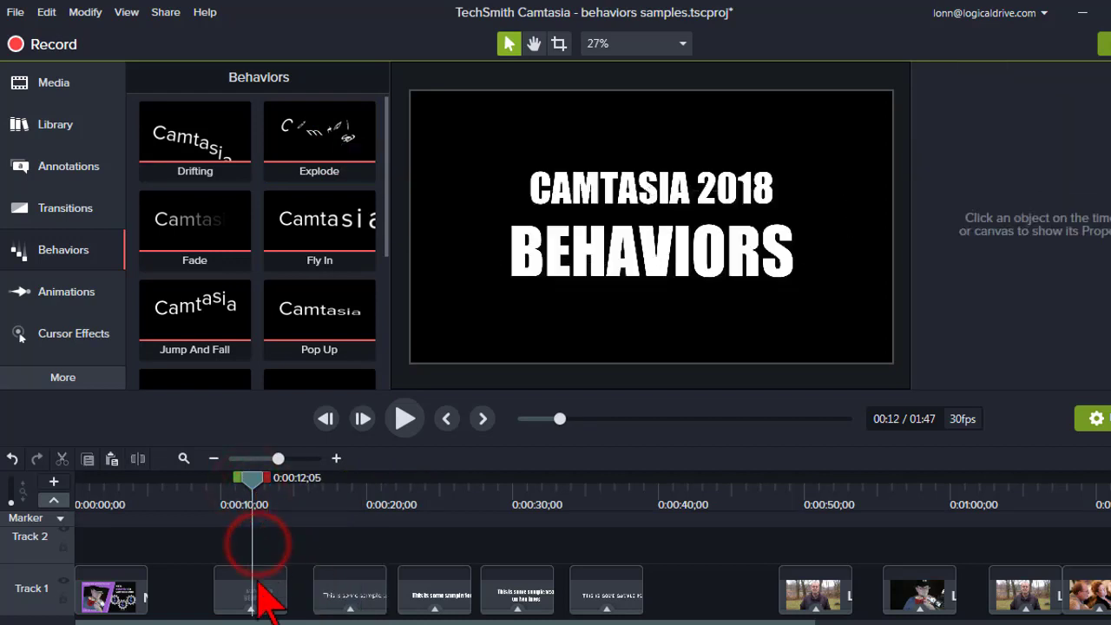
{"action": "left_click", "coordinate": [212, 495]}
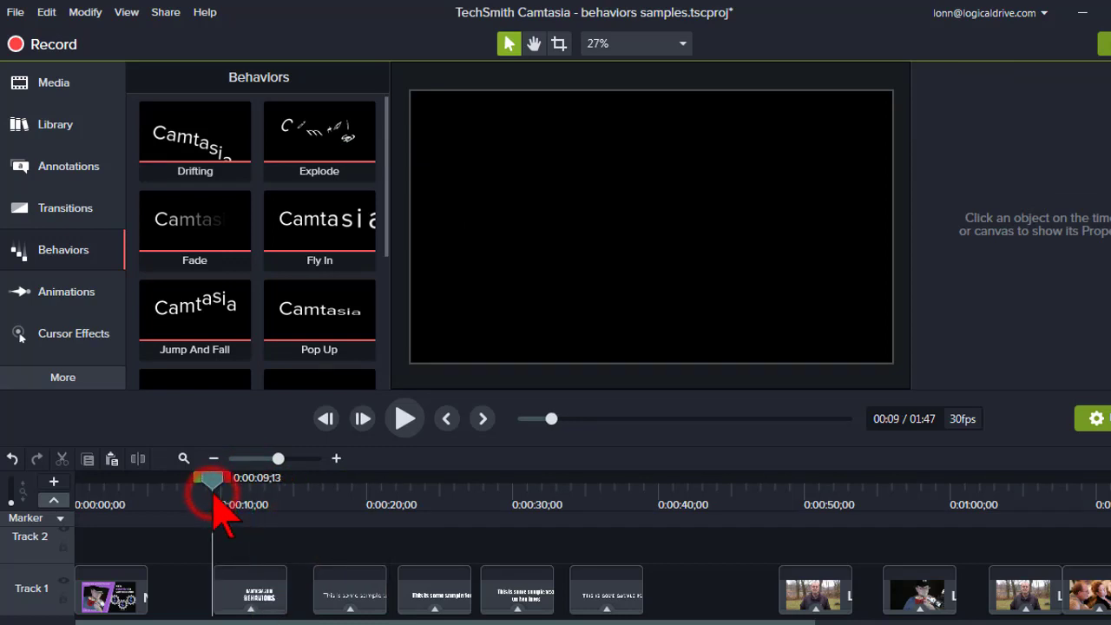
{"action": "left_click", "coordinate": [405, 418]}
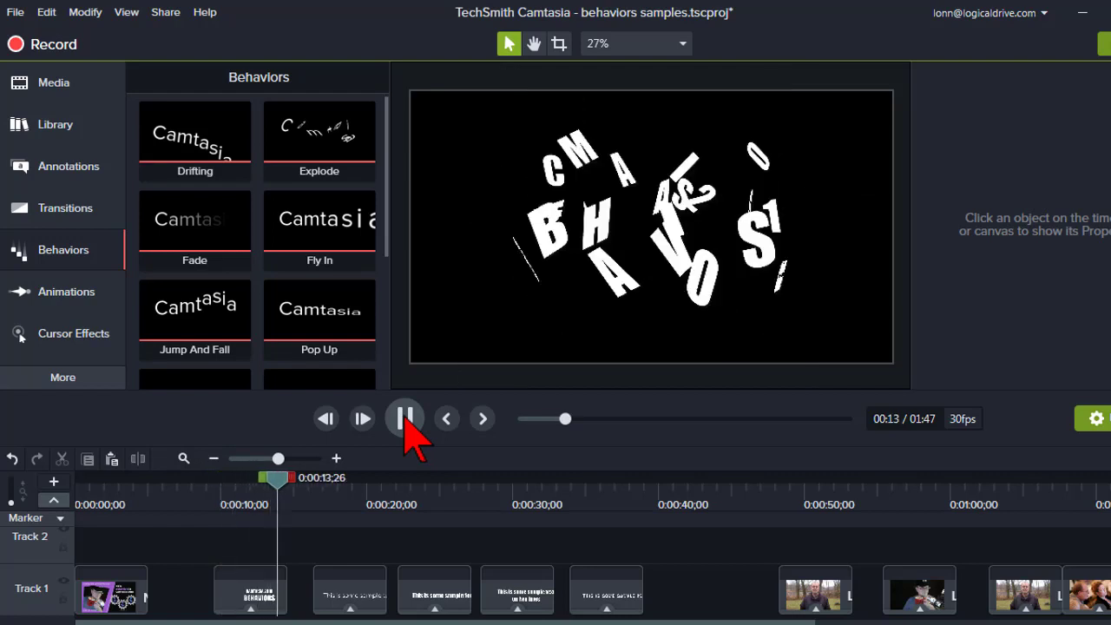
{"action": "left_click", "coordinate": [406, 418]}
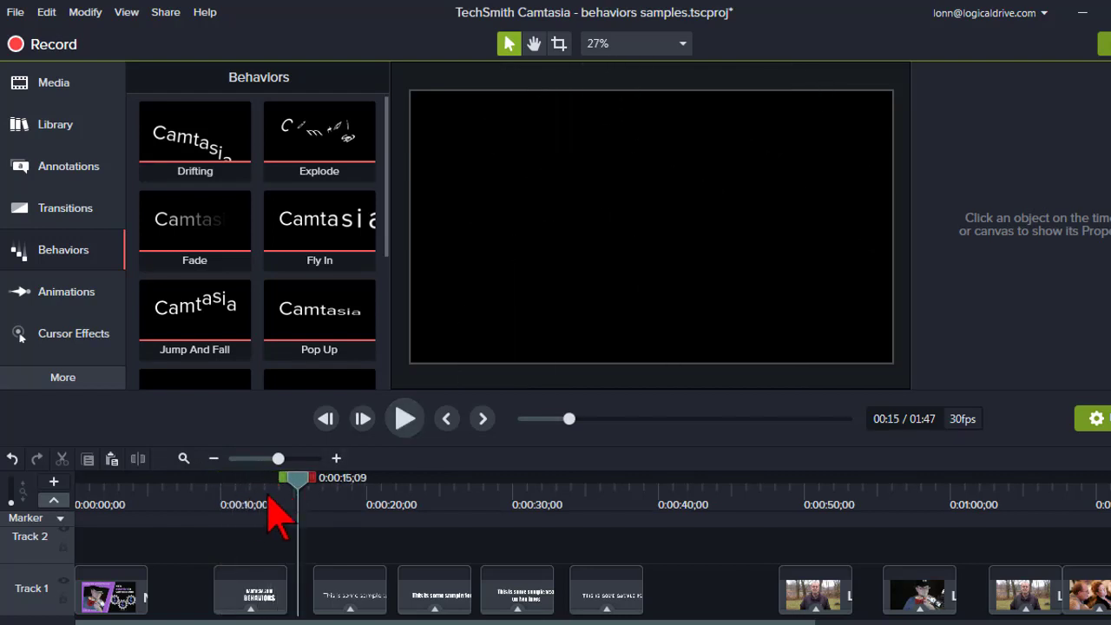
{"action": "left_click", "coordinate": [218, 494]}
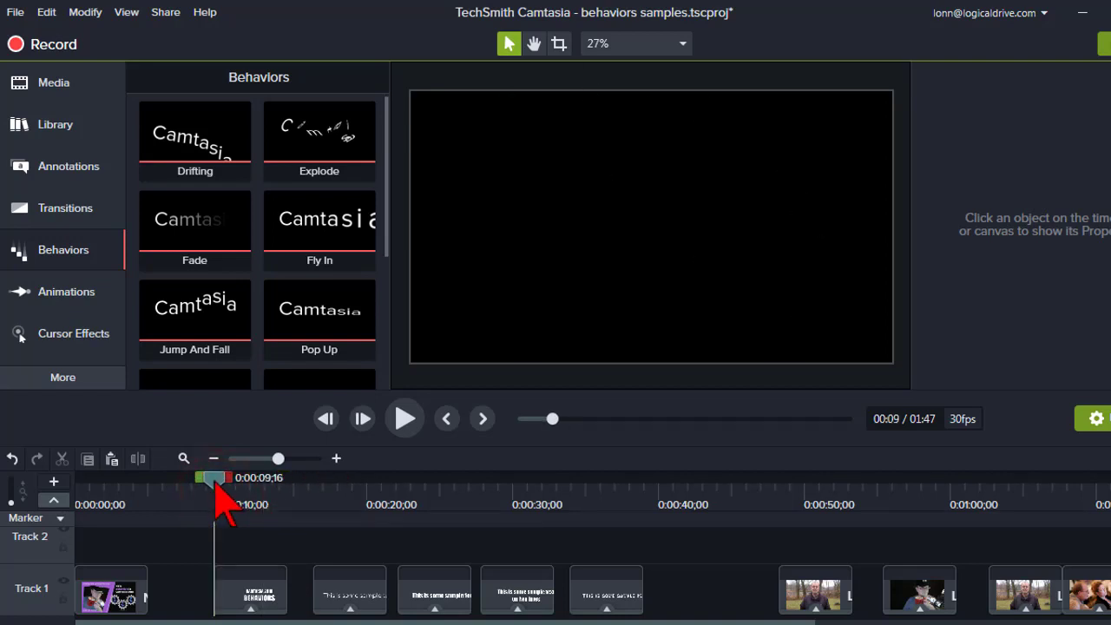
{"action": "left_click_drag", "start_coordinate": [216, 483], "coordinate": [260, 488]}
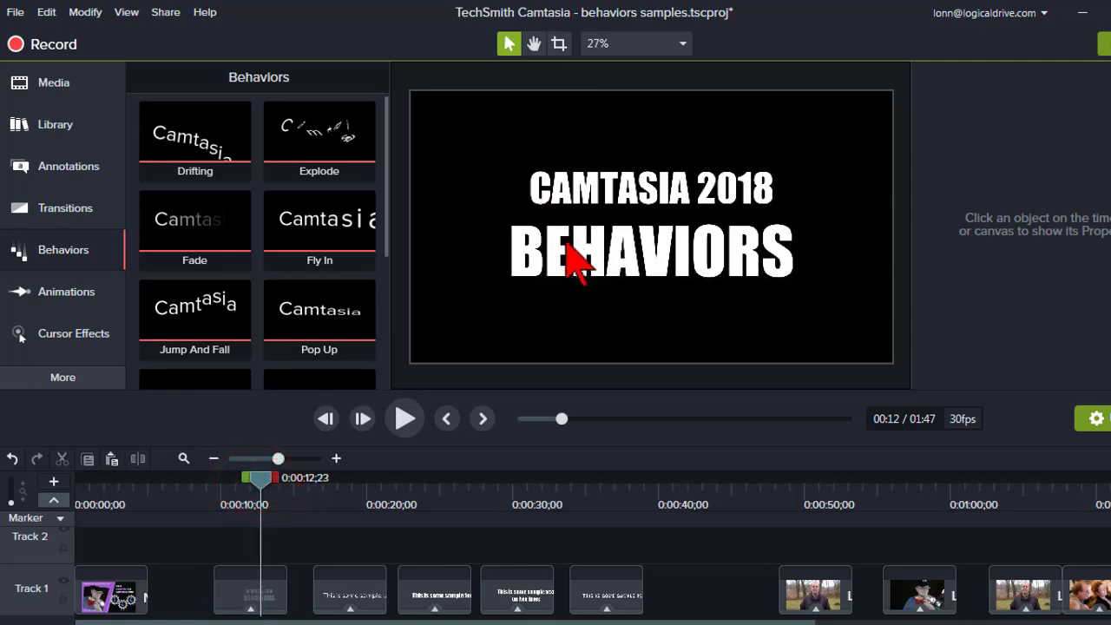
- Select the title clip and examine the In, During and Out settings of its Explode behavior, including the During styles
{"action": "left_click", "coordinate": [249, 590]}
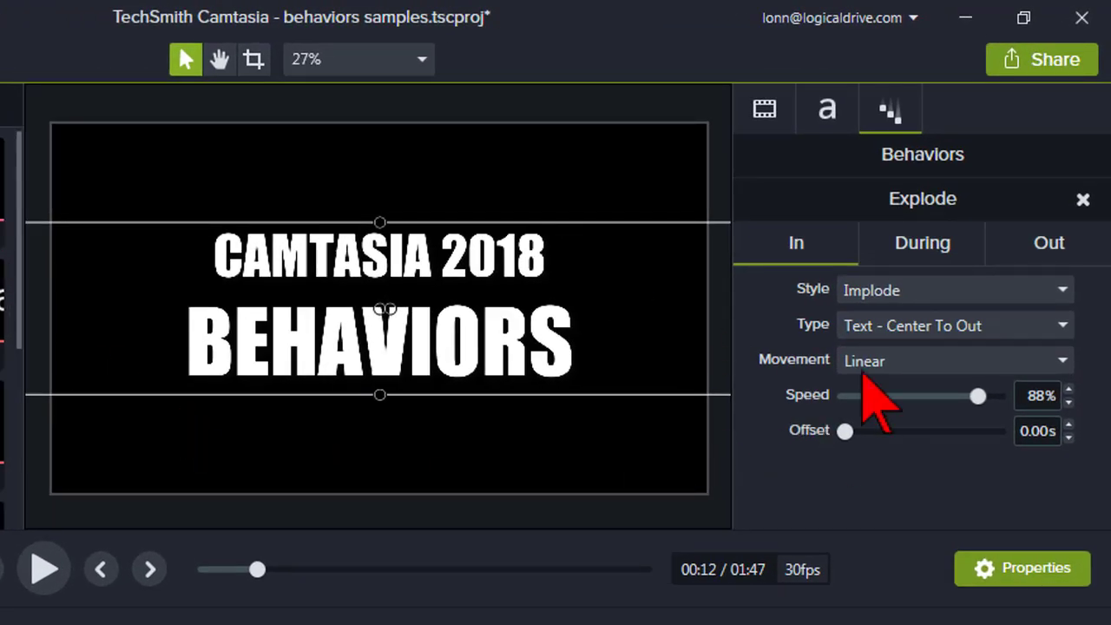
{"action": "left_click", "coordinate": [797, 244]}
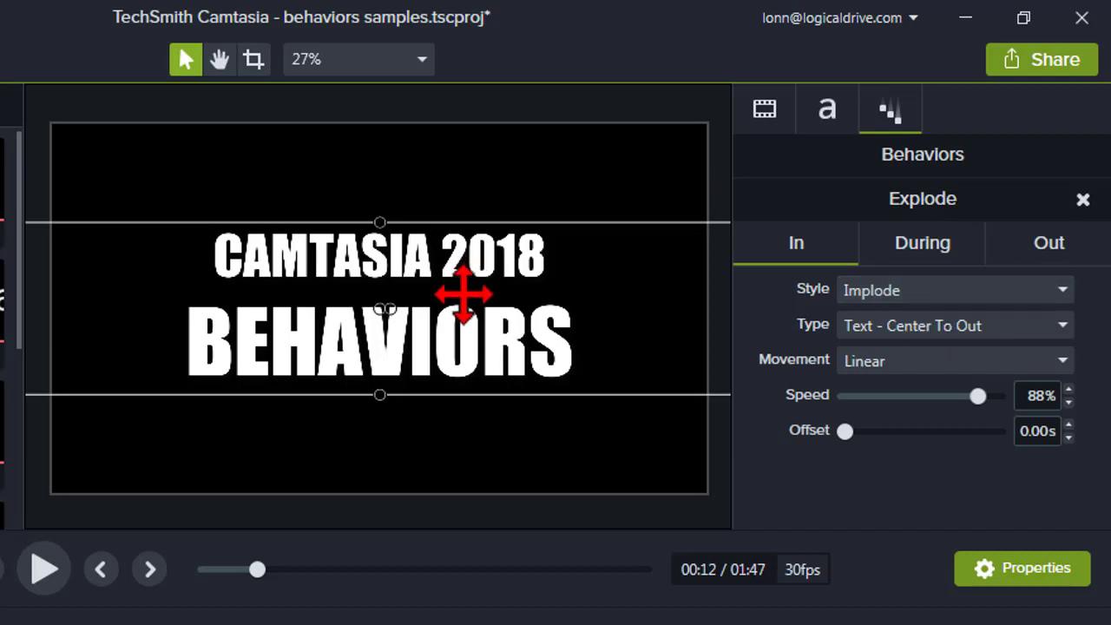
{"action": "left_click", "coordinate": [903, 246]}
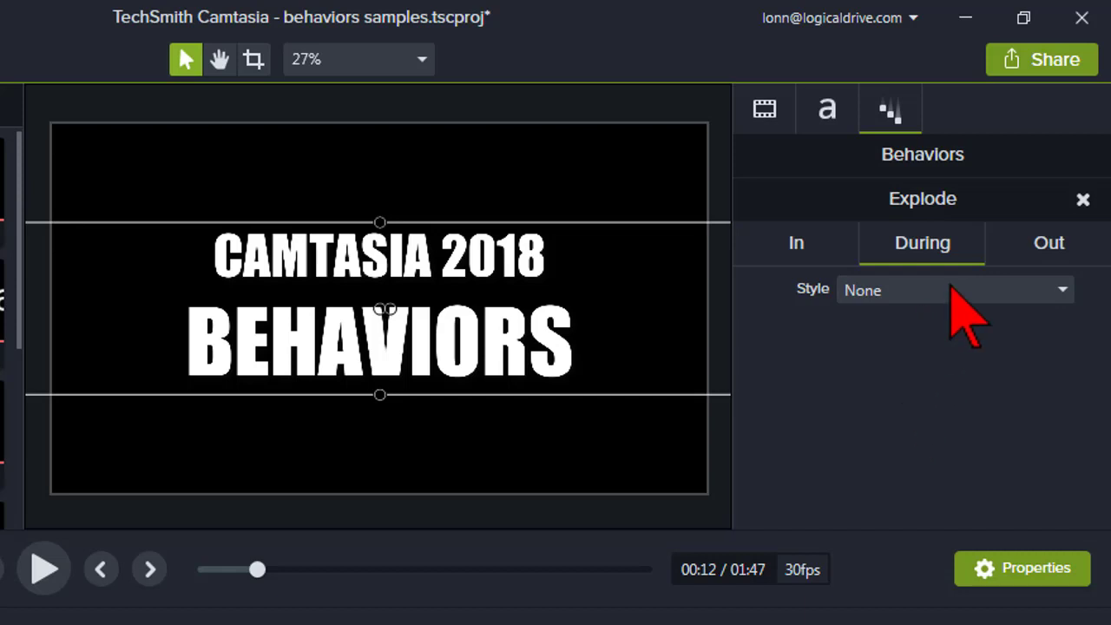
{"action": "left_click", "coordinate": [1063, 289]}
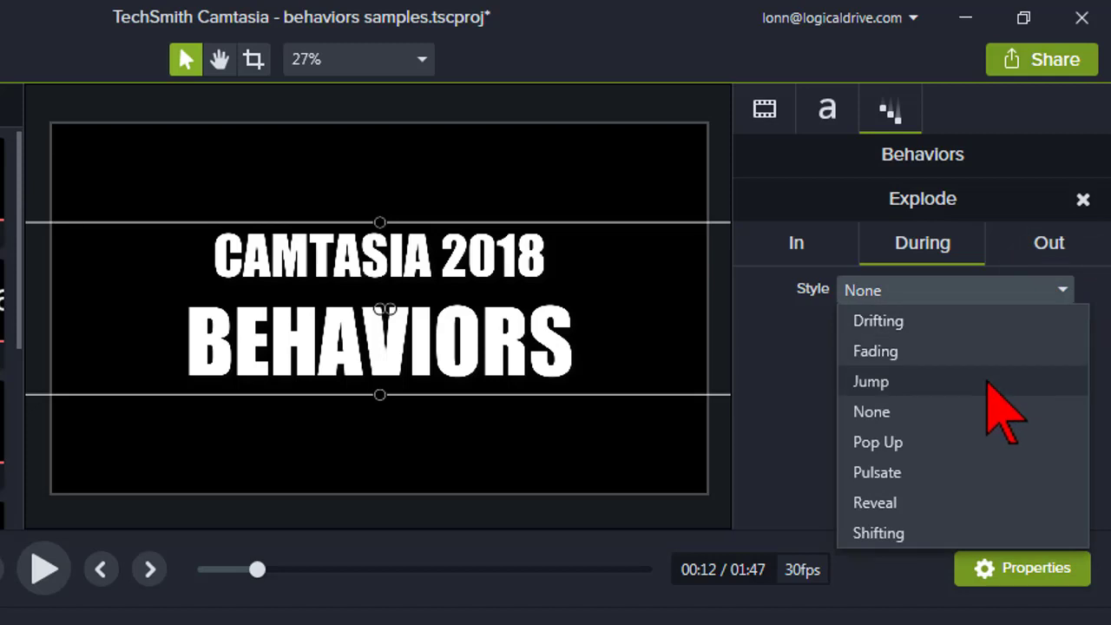
{"action": "left_click", "coordinate": [747, 389]}
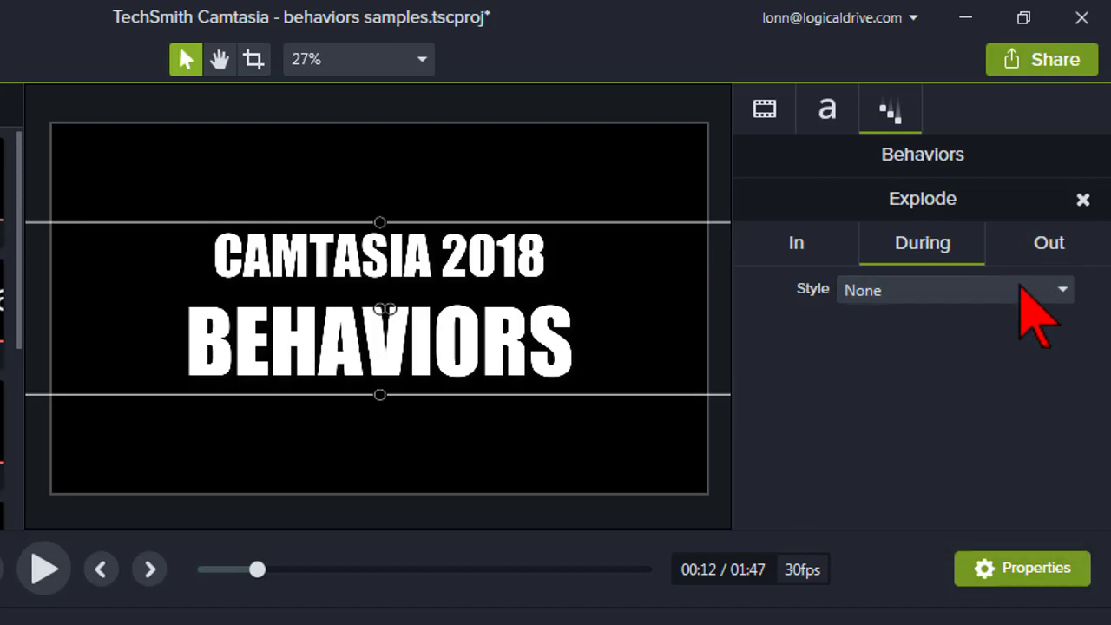
{"action": "left_click", "coordinate": [1049, 246]}
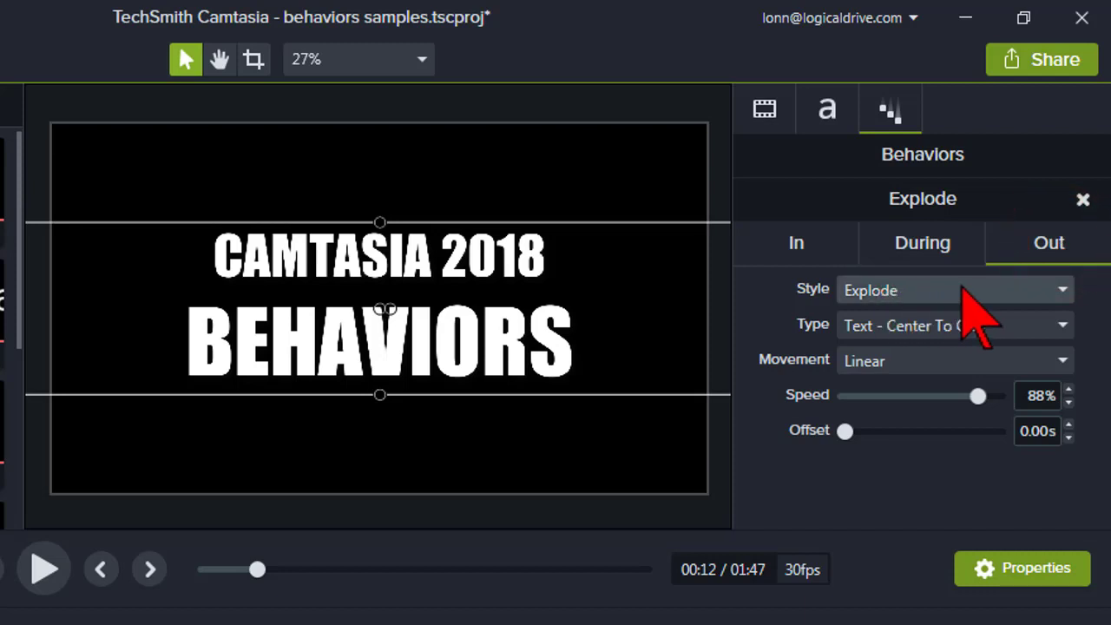
- Set the In type of the title's Explode behavior to Text - Left To Right and preview the animation
{"action": "left_click", "coordinate": [796, 241]}
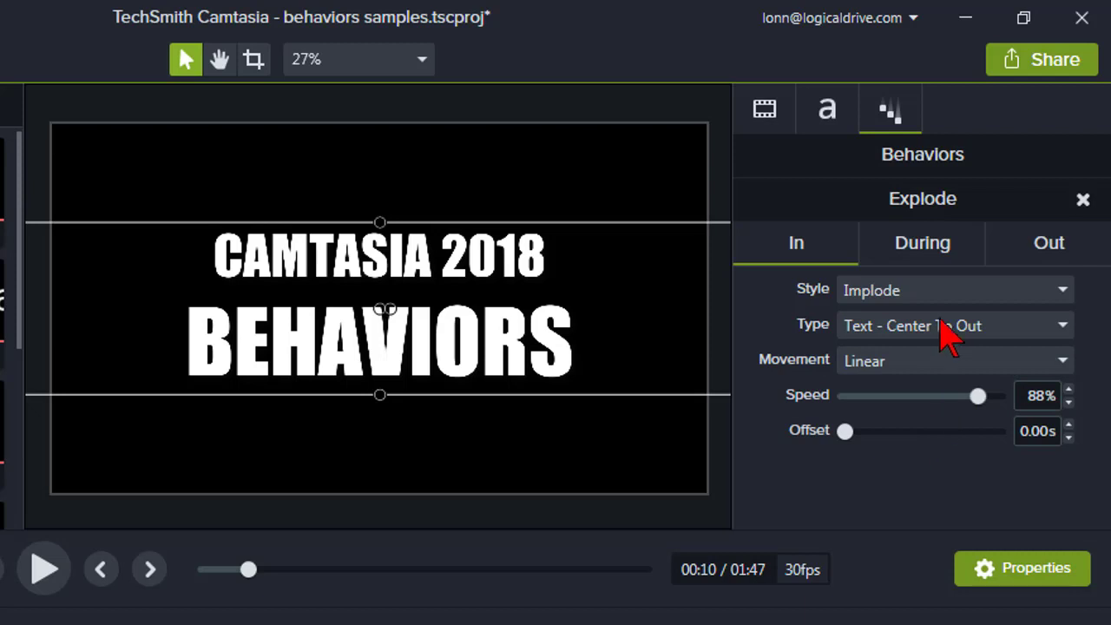
{"action": "left_click", "coordinate": [1063, 326]}
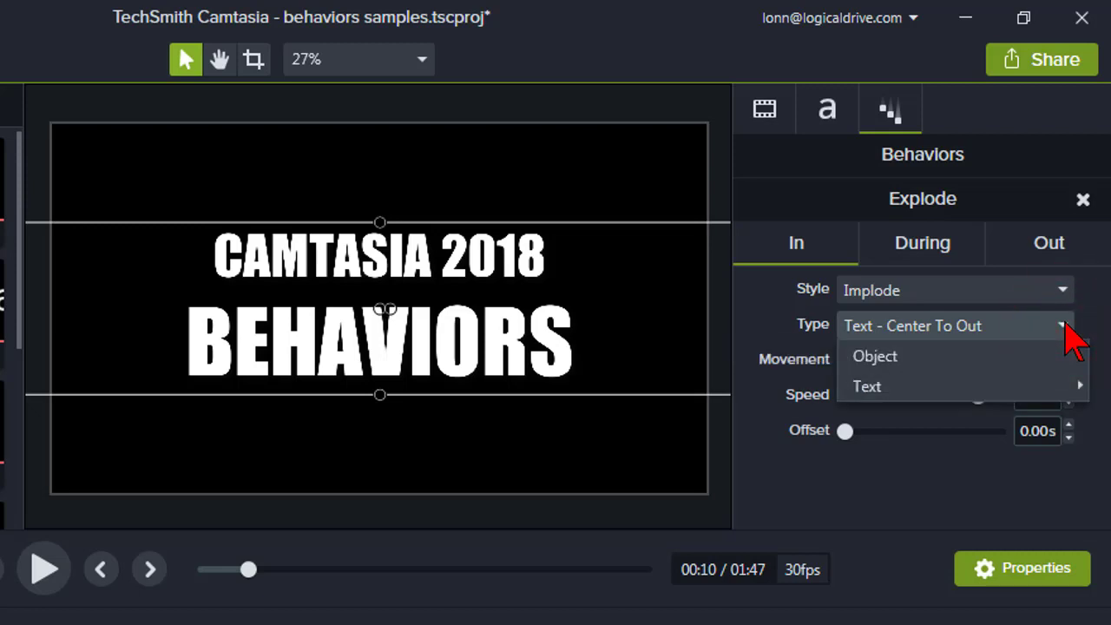
{"action": "mouse_move", "coordinate": [1011, 391]}
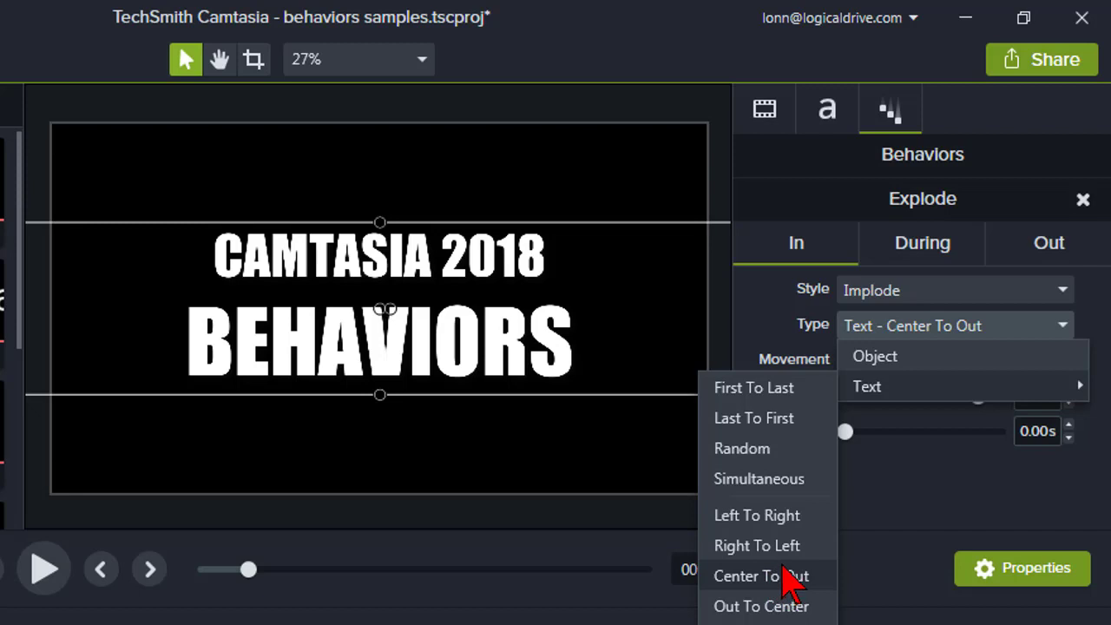
{"action": "left_click", "coordinate": [786, 521]}
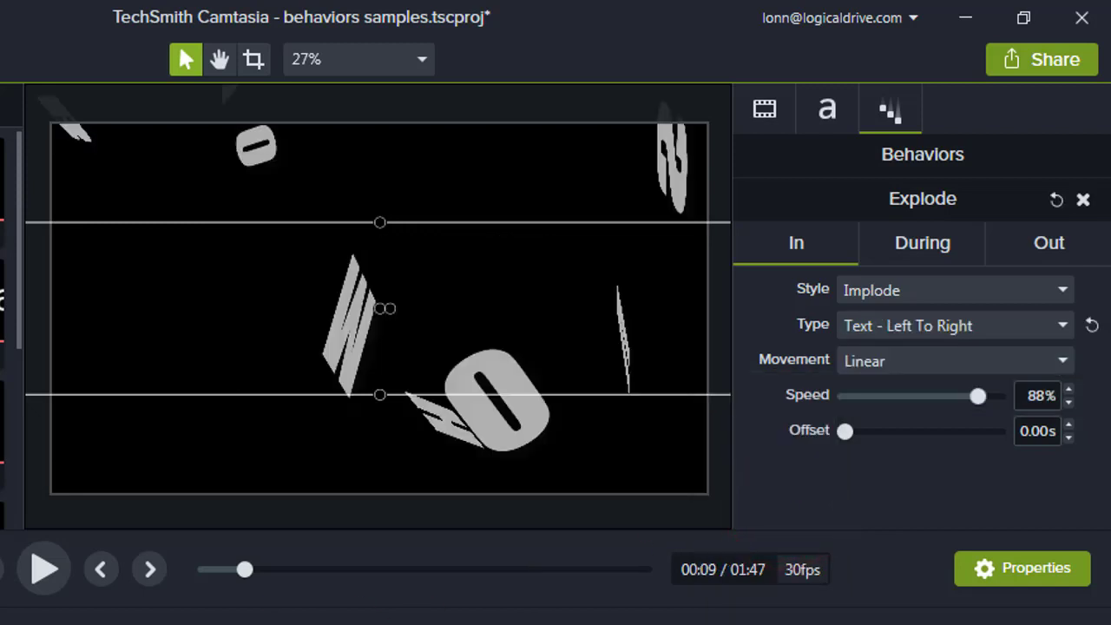
{"action": "left_click", "coordinate": [44, 569]}
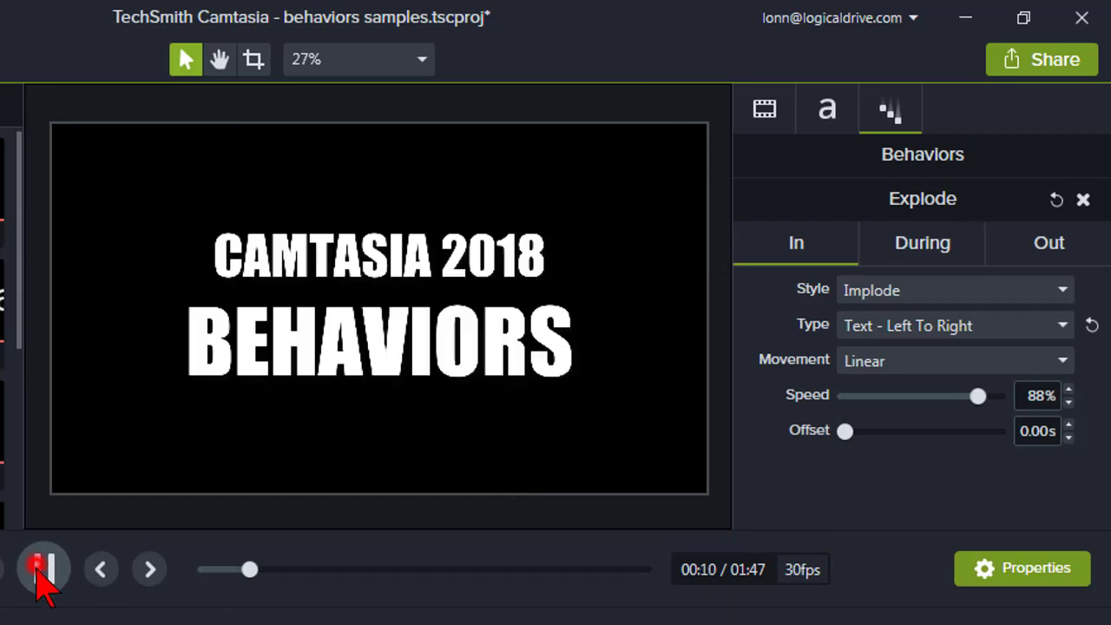
{"action": "left_click", "coordinate": [43, 573]}
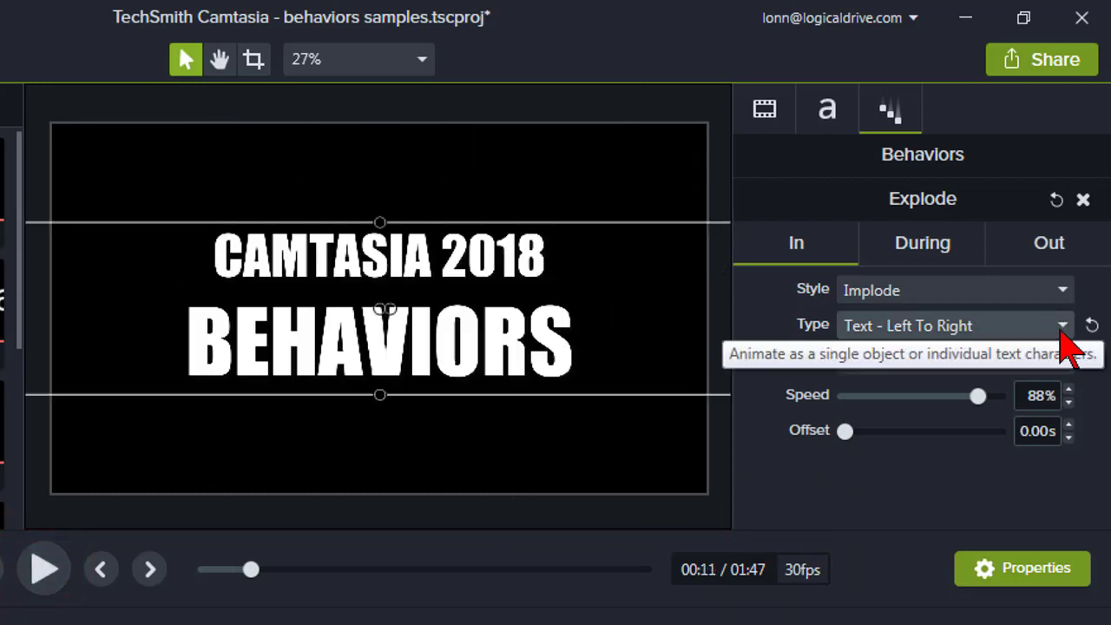
- Set the In type of the title's Explode behavior to Text - Top Down and play the title from its start
{"action": "left_click", "coordinate": [1064, 328]}
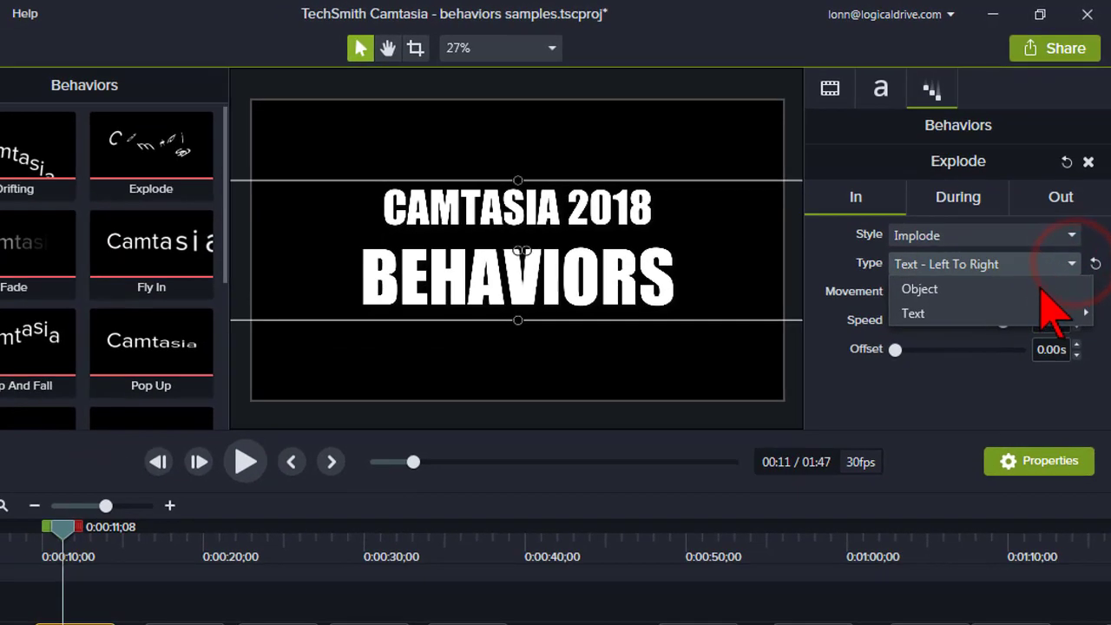
{"action": "mouse_move", "coordinate": [1024, 346]}
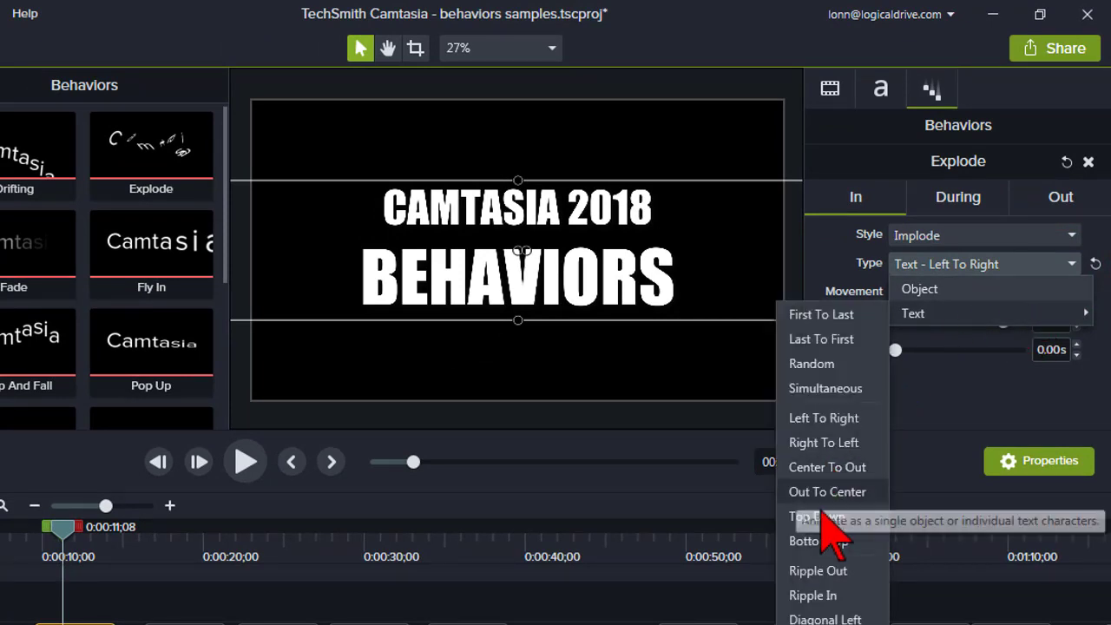
{"action": "left_click", "coordinate": [855, 519]}
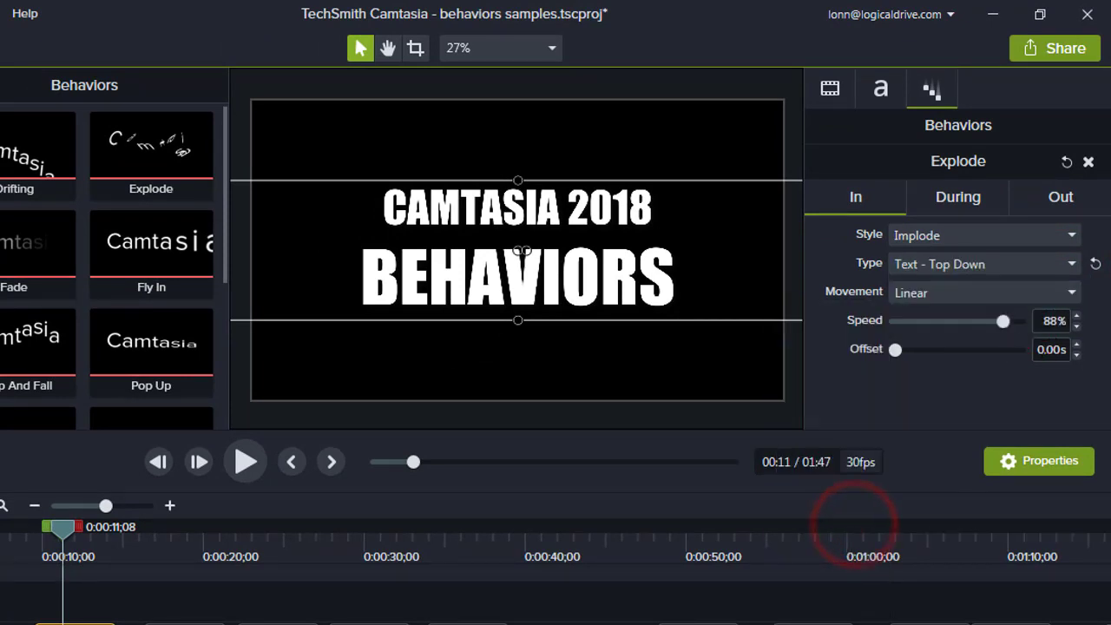
{"action": "left_click", "coordinate": [34, 541]}
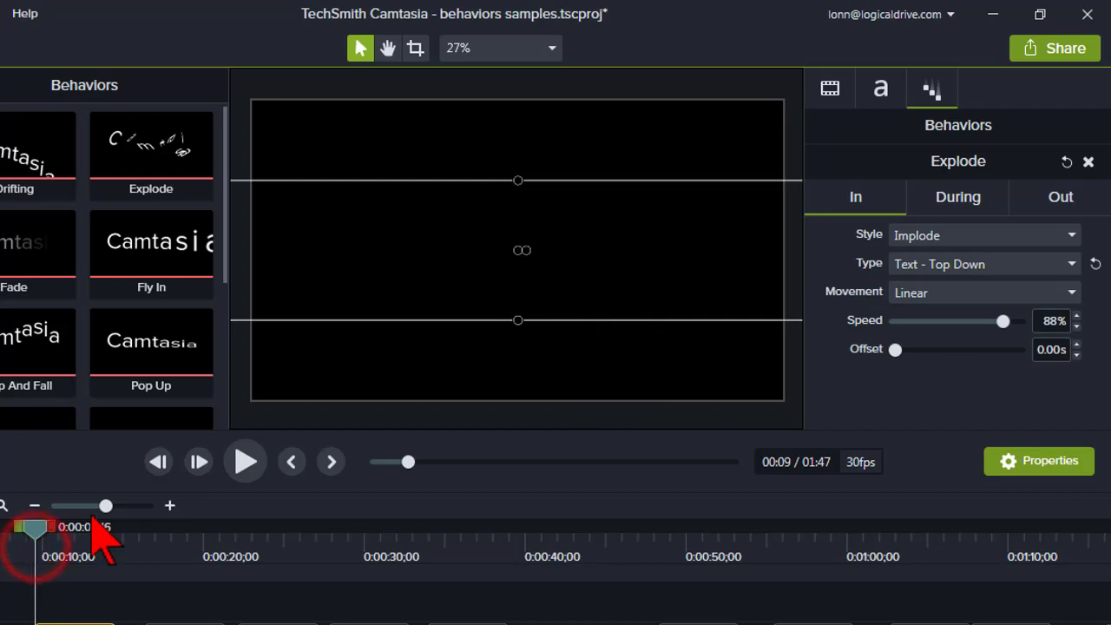
{"action": "left_click", "coordinate": [231, 465]}
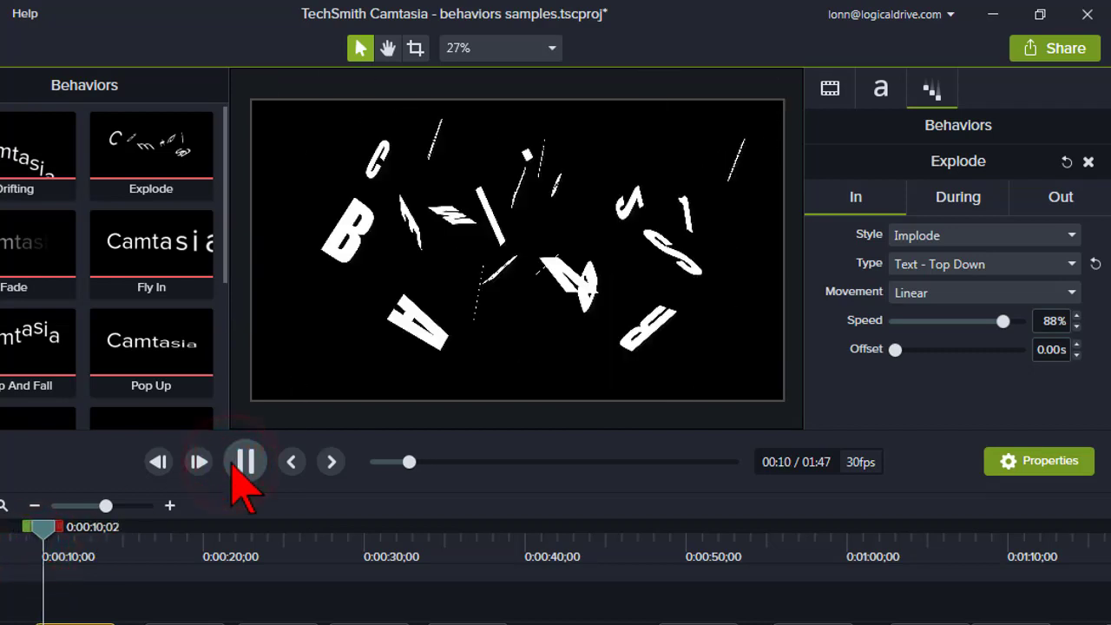
- Set the In type of the title's Explode behavior to Text - Ripple In and preview the title from its start
{"action": "left_click", "coordinate": [243, 465]}
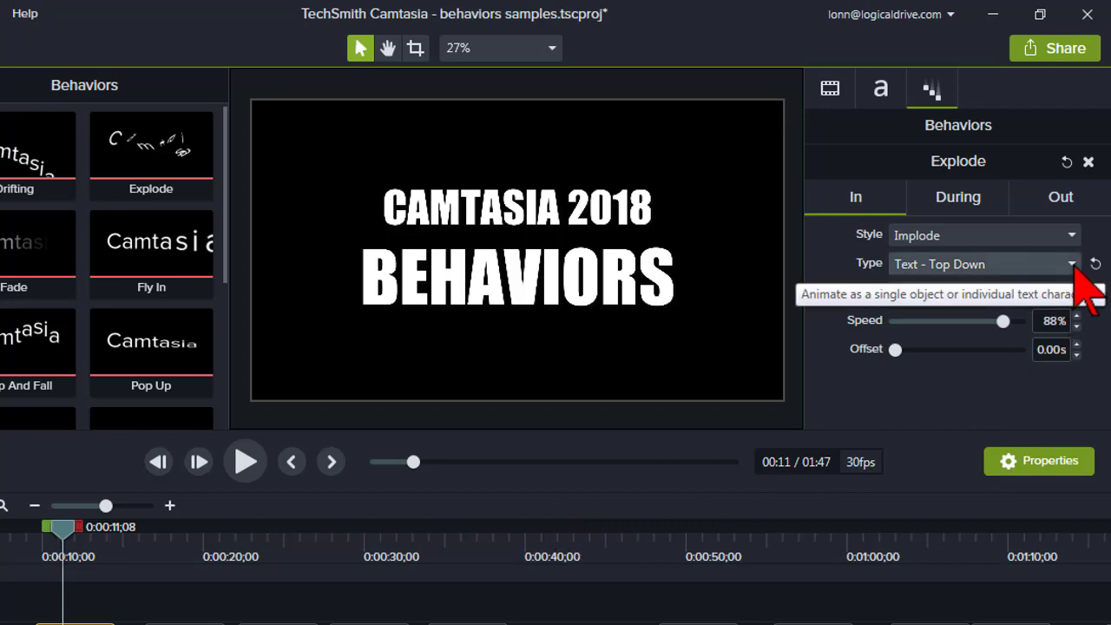
{"action": "left_click", "coordinate": [1073, 265]}
{"action": "mouse_move", "coordinate": [997, 315]}
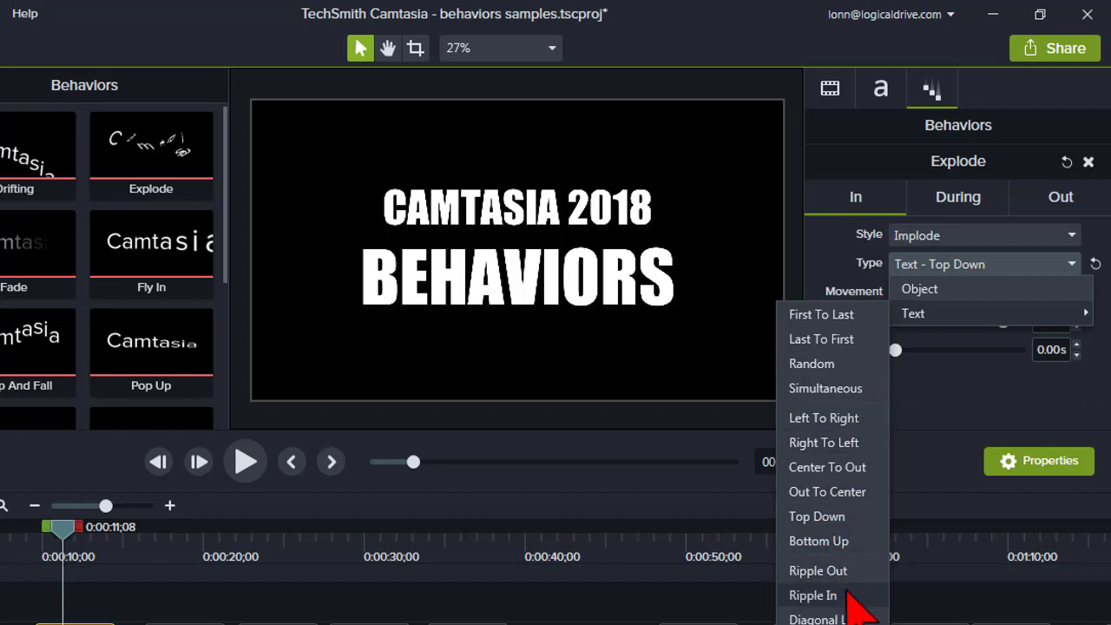
{"action": "left_click", "coordinate": [846, 594]}
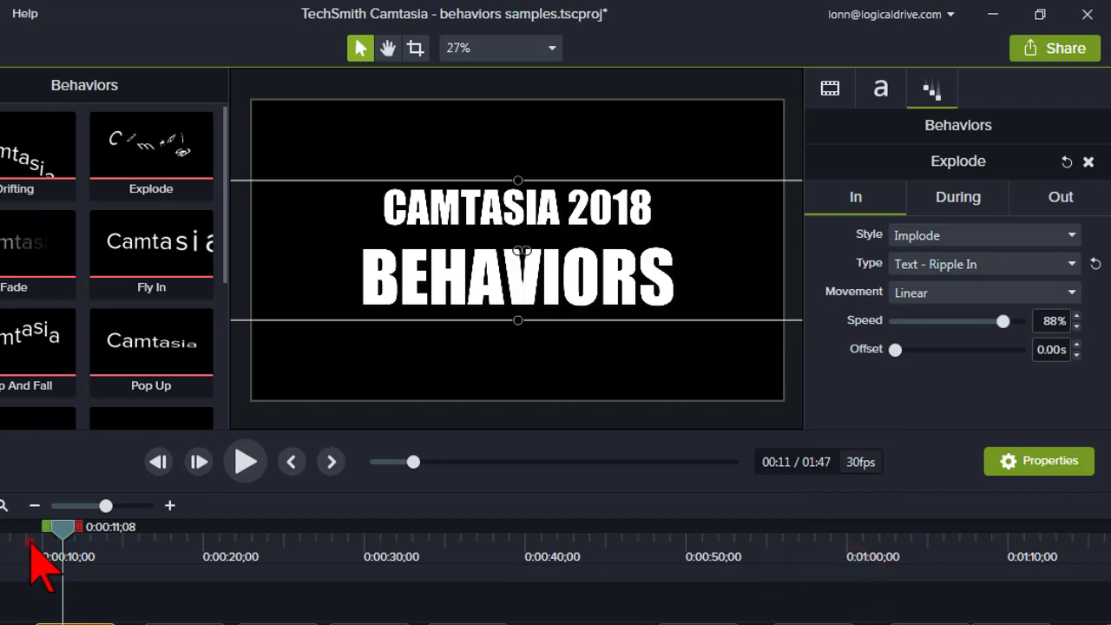
{"action": "left_click", "coordinate": [34, 556]}
{"action": "left_click", "coordinate": [245, 461]}
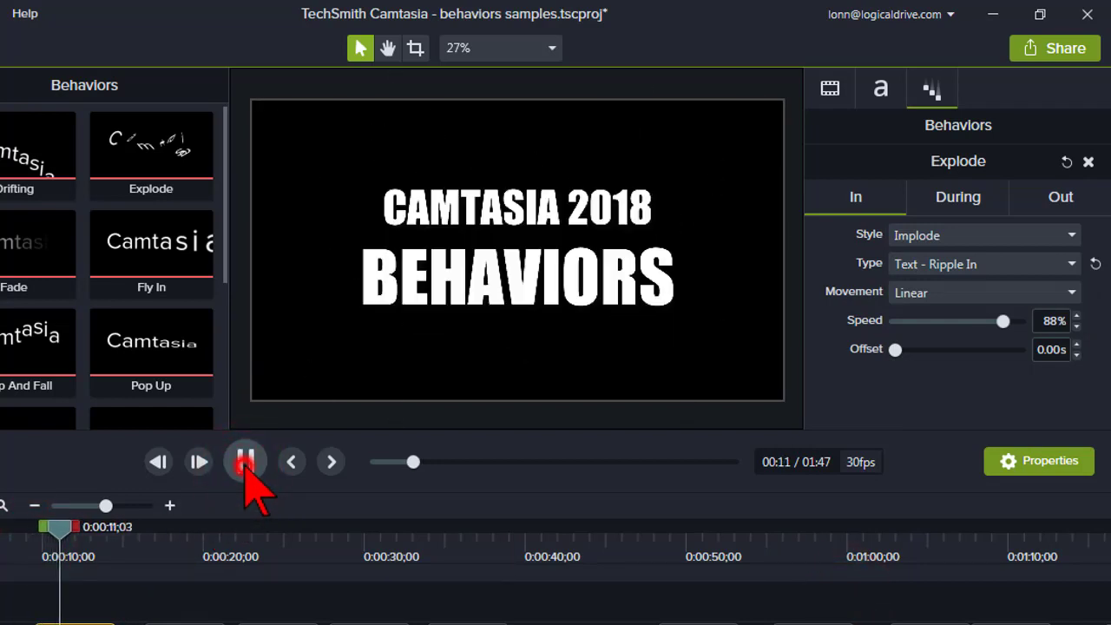
{"action": "left_click", "coordinate": [246, 464]}
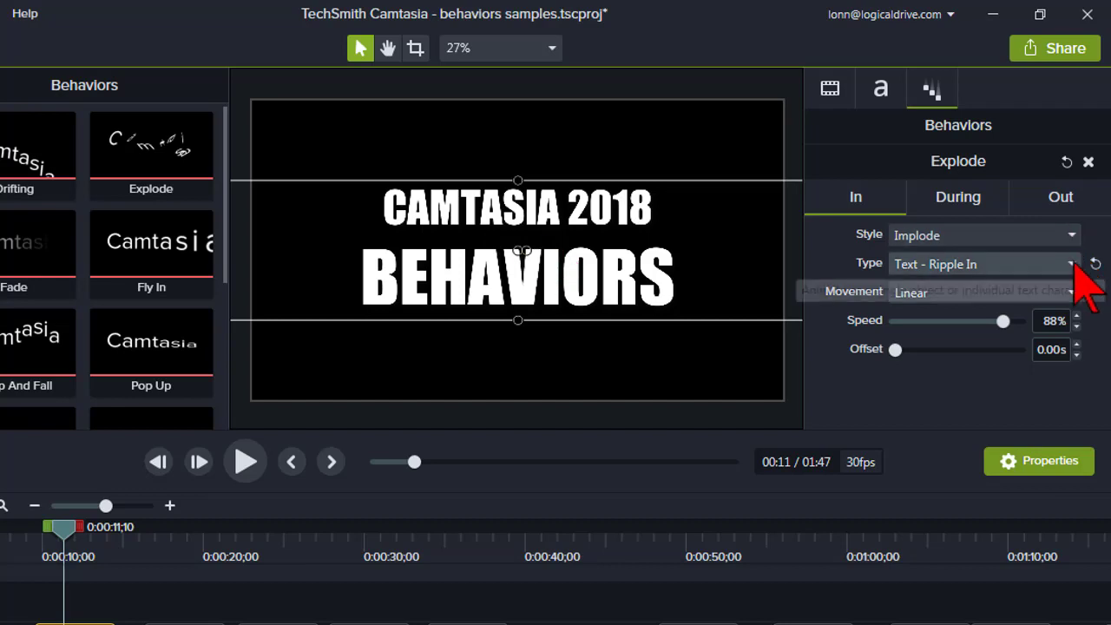
- Review the In type options of the Explode behavior and reset the type to its default, Text - Center To Out
{"action": "left_click", "coordinate": [1073, 263]}
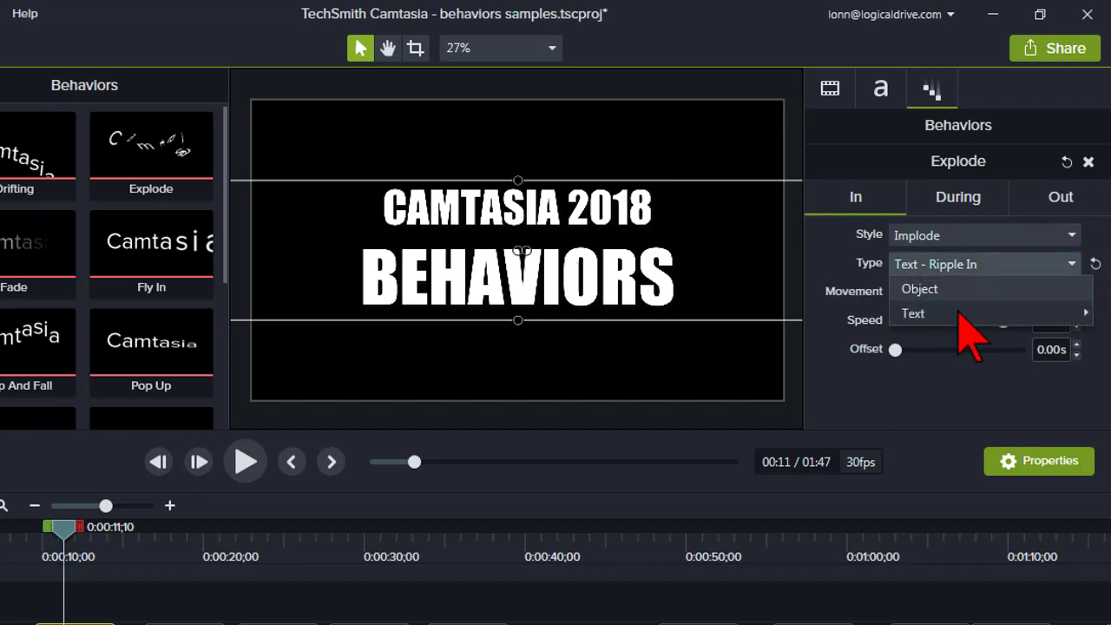
{"action": "mouse_move", "coordinate": [958, 314]}
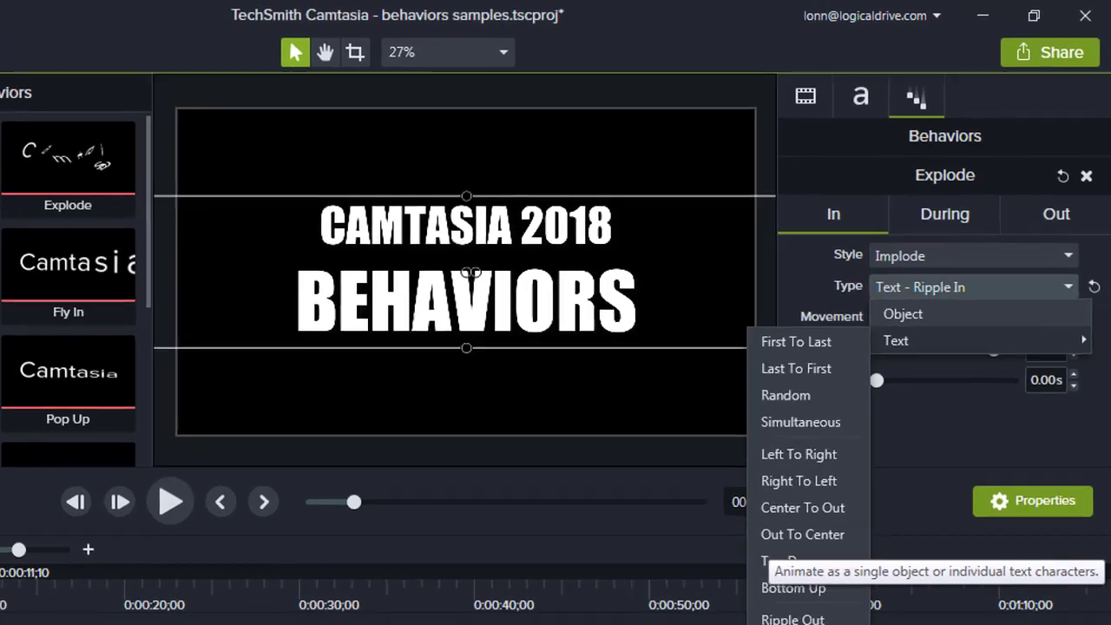
{"action": "key", "text": "Escape"}
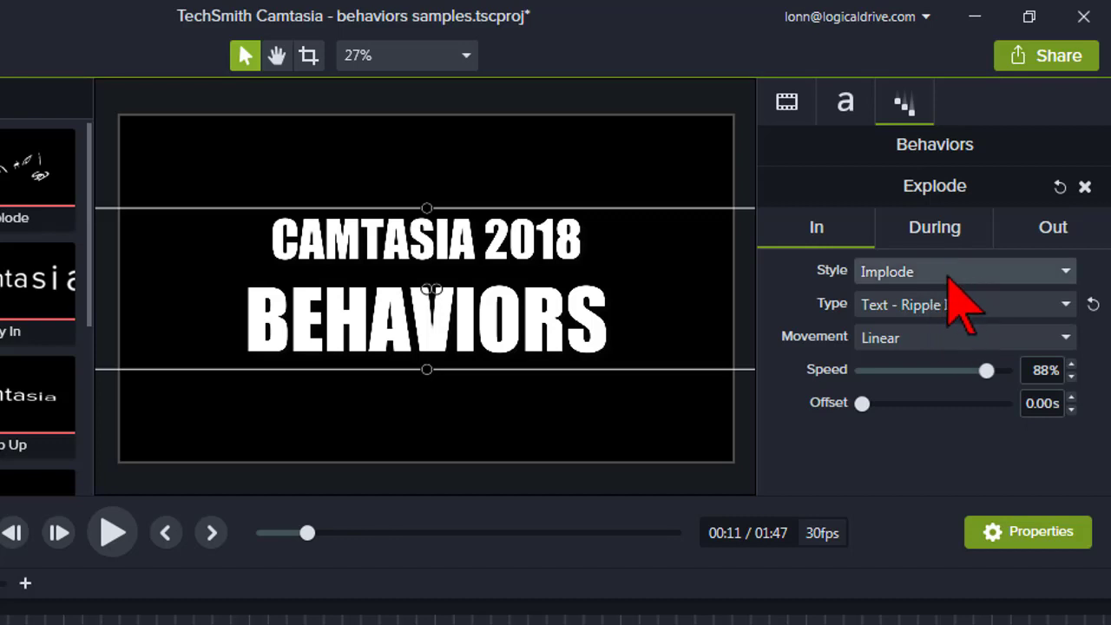
{"action": "left_click", "coordinate": [1094, 304]}
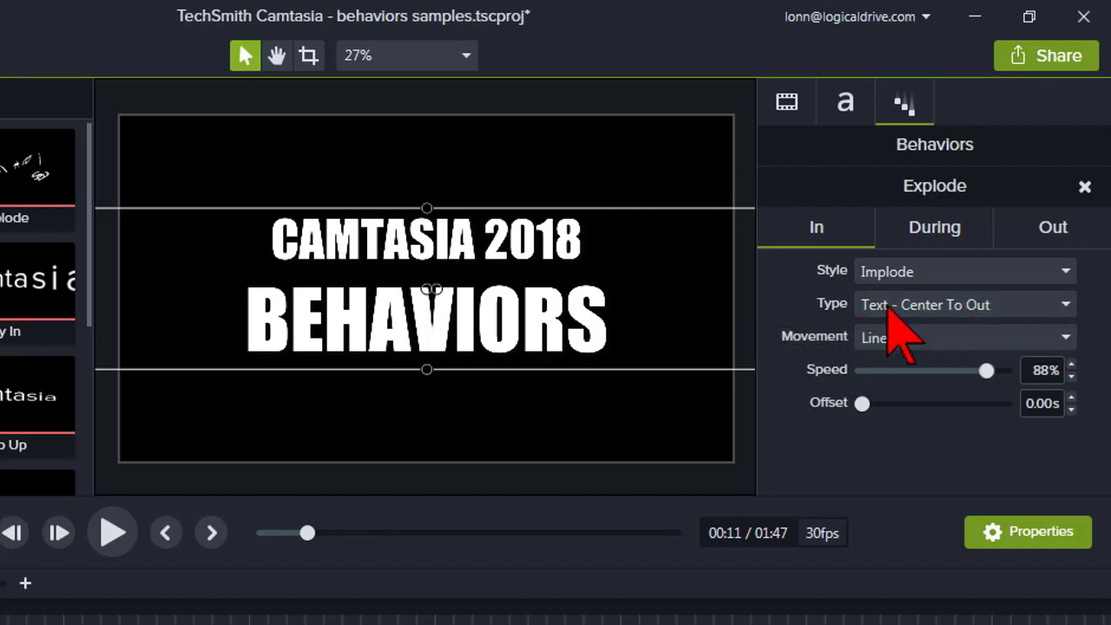
- Review the In movement options of the Explode behavior, including Ease Both, set the movement to Spring and preview the animation
{"action": "left_click", "coordinate": [1067, 336]}
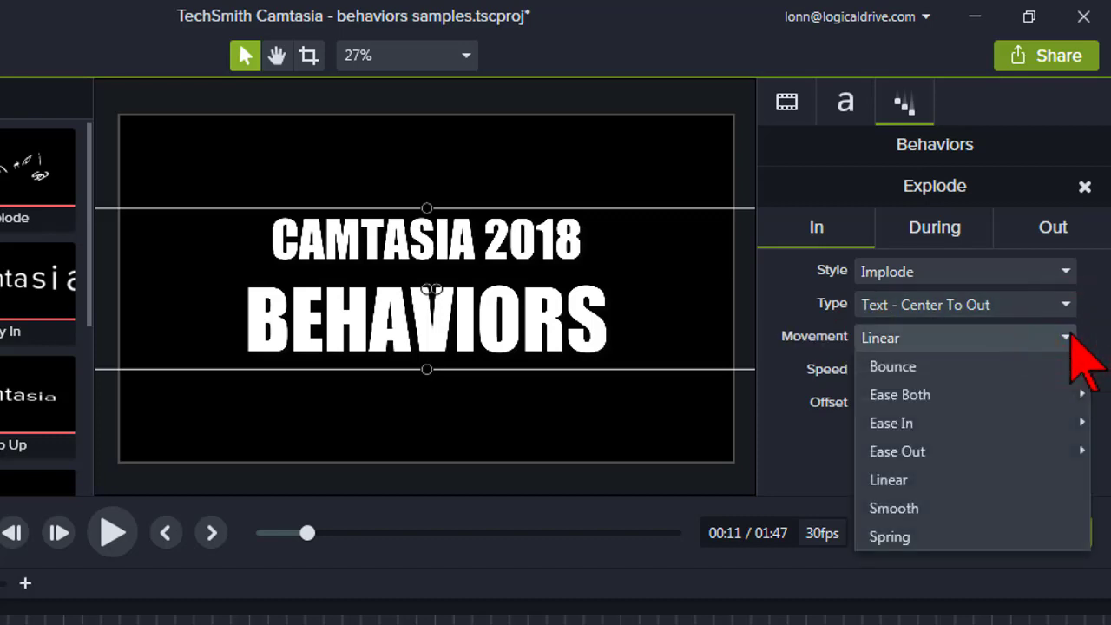
{"action": "mouse_move", "coordinate": [1003, 392]}
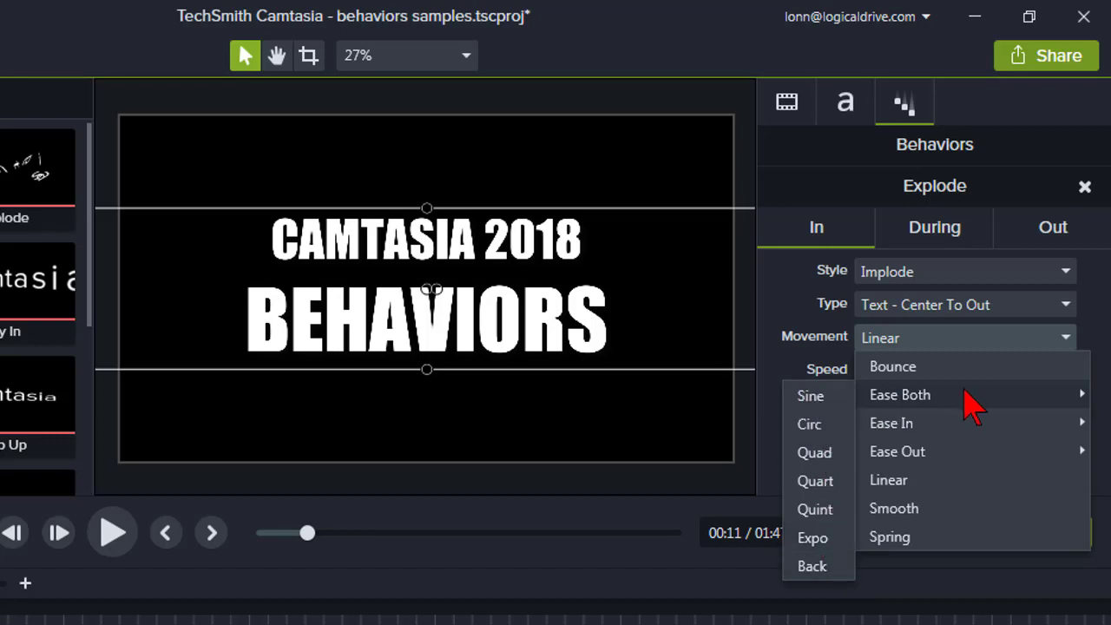
{"action": "left_click", "coordinate": [1082, 395]}
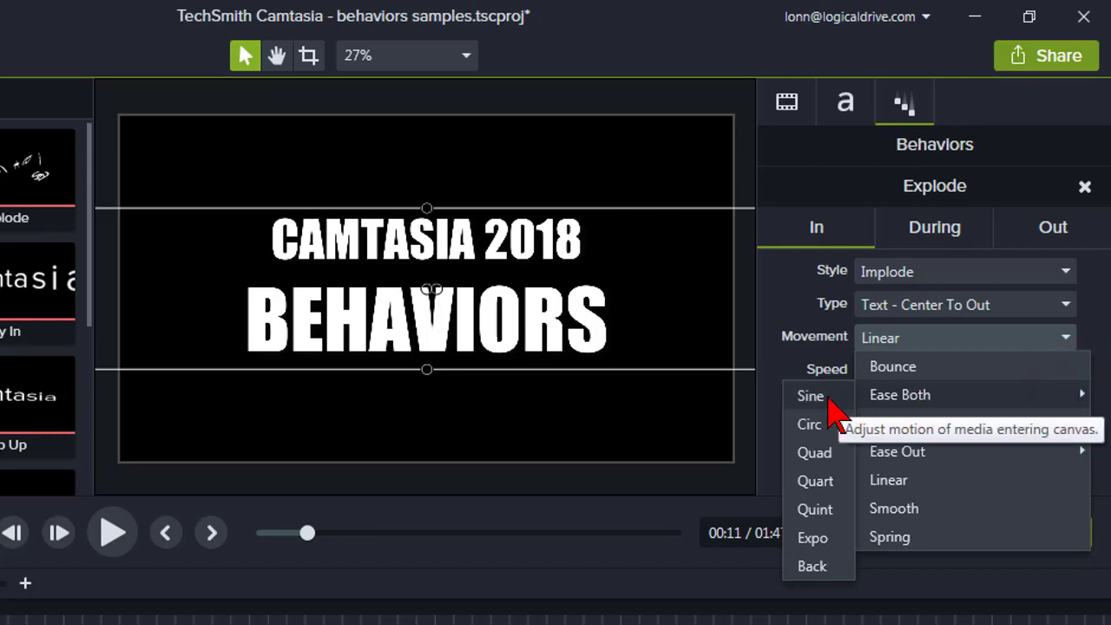
{"action": "left_click", "coordinate": [1082, 395]}
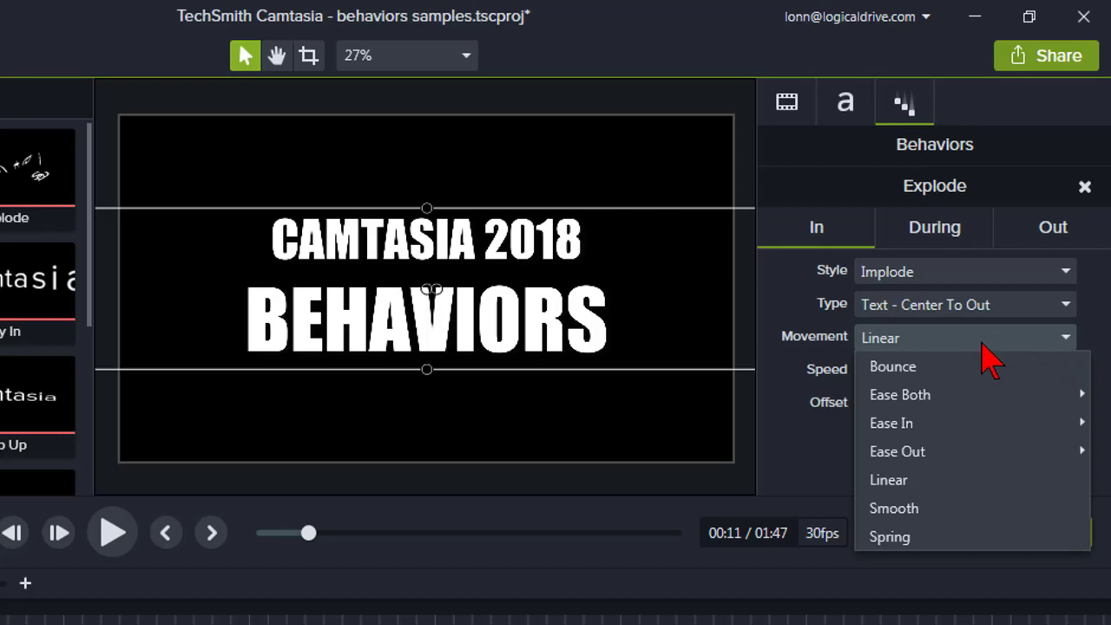
{"action": "left_click", "coordinate": [923, 539]}
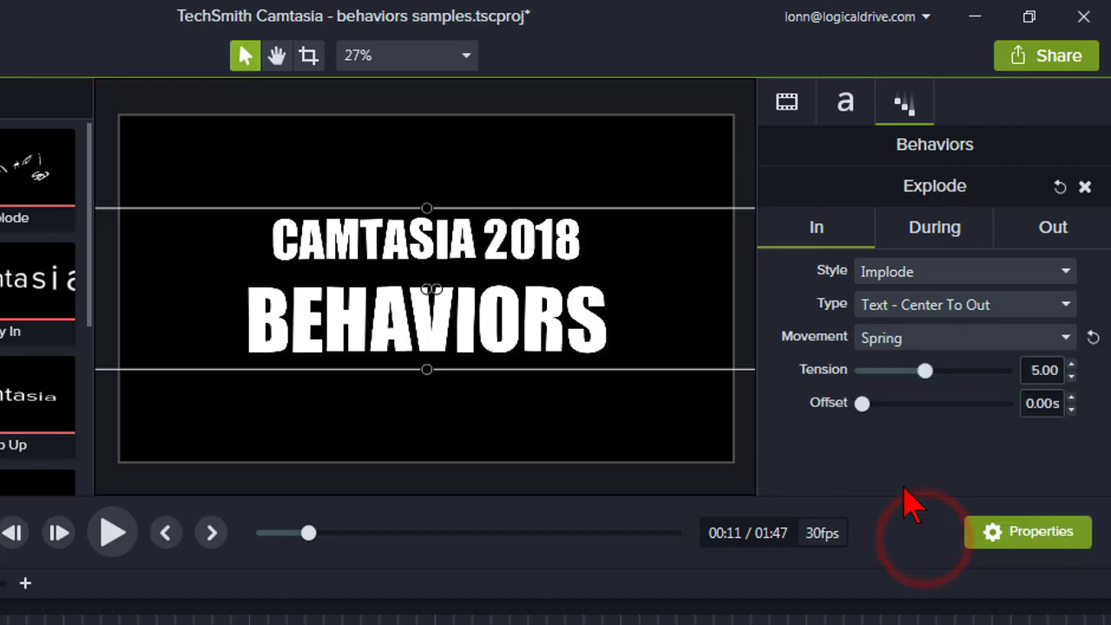
{"action": "left_click", "coordinate": [107, 533]}
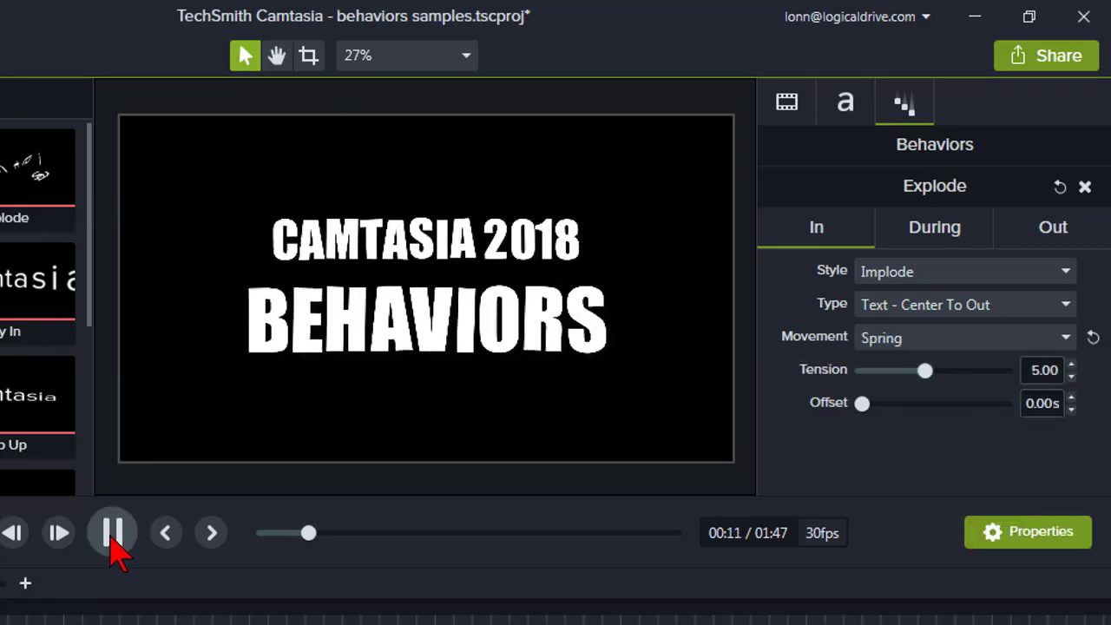
{"action": "left_click", "coordinate": [111, 532]}
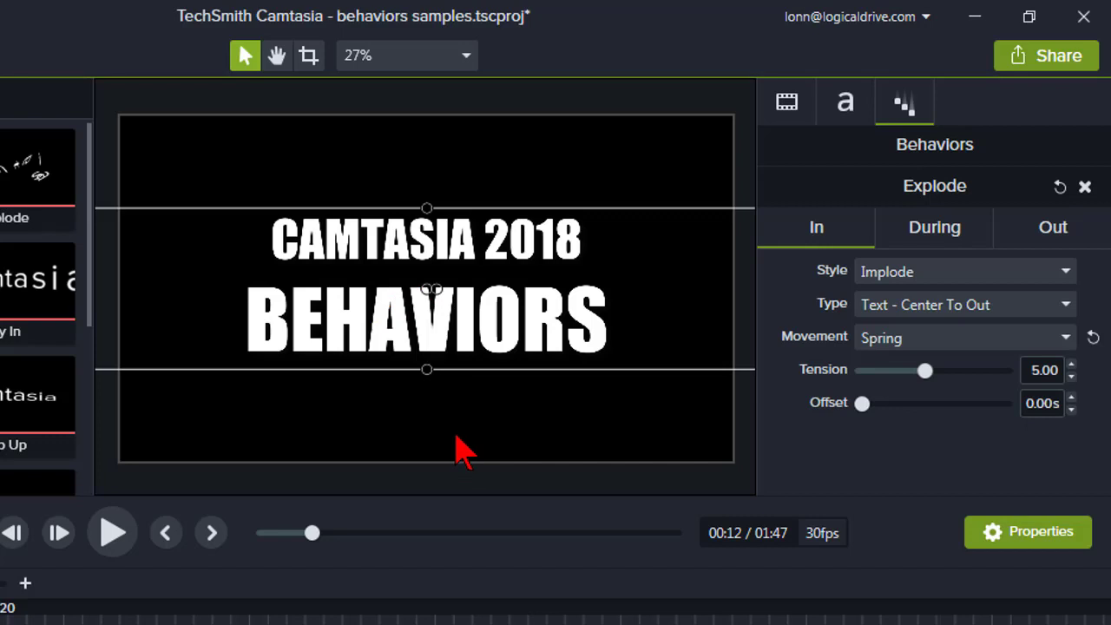
- Set the In movement of the Explode behavior to Bounce and play the title to preview it
{"action": "left_click", "coordinate": [1066, 339]}
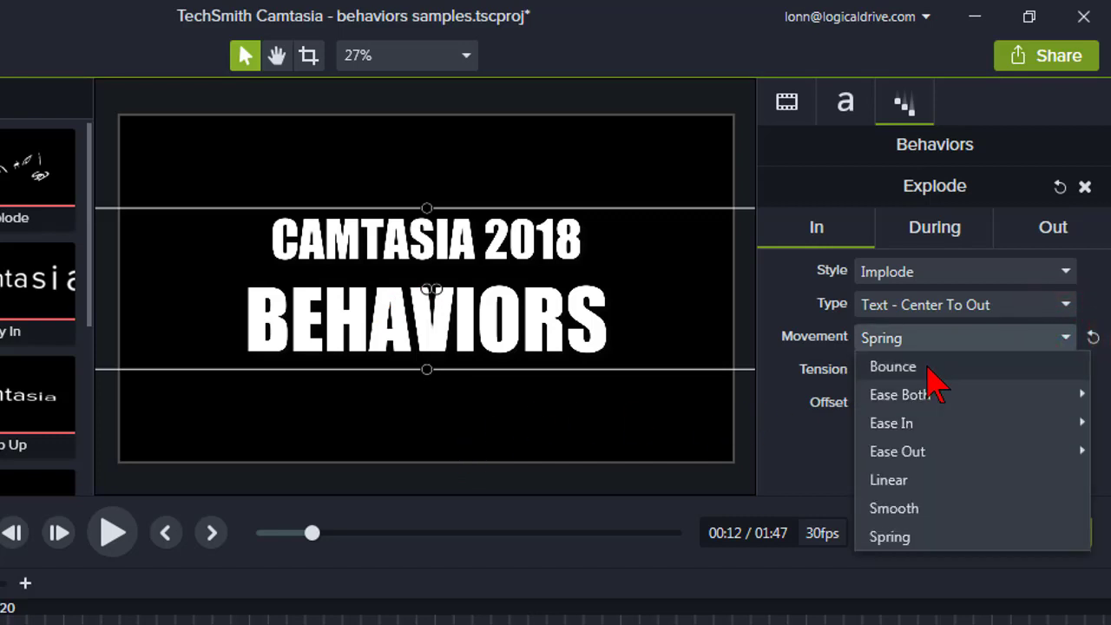
{"action": "left_click", "coordinate": [929, 367]}
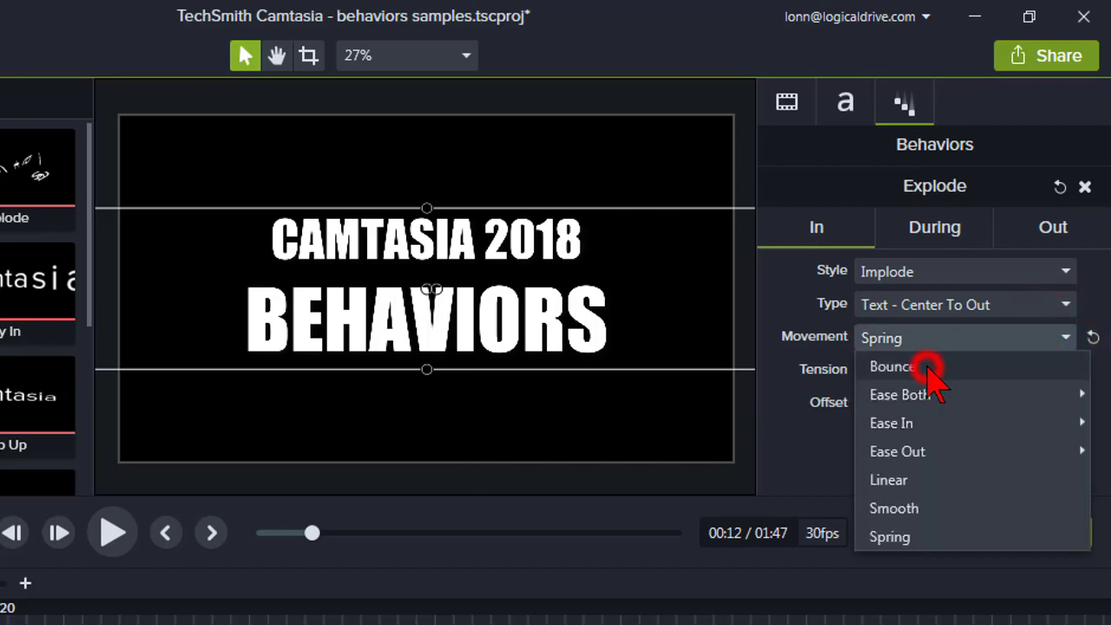
{"action": "left_click", "coordinate": [113, 532]}
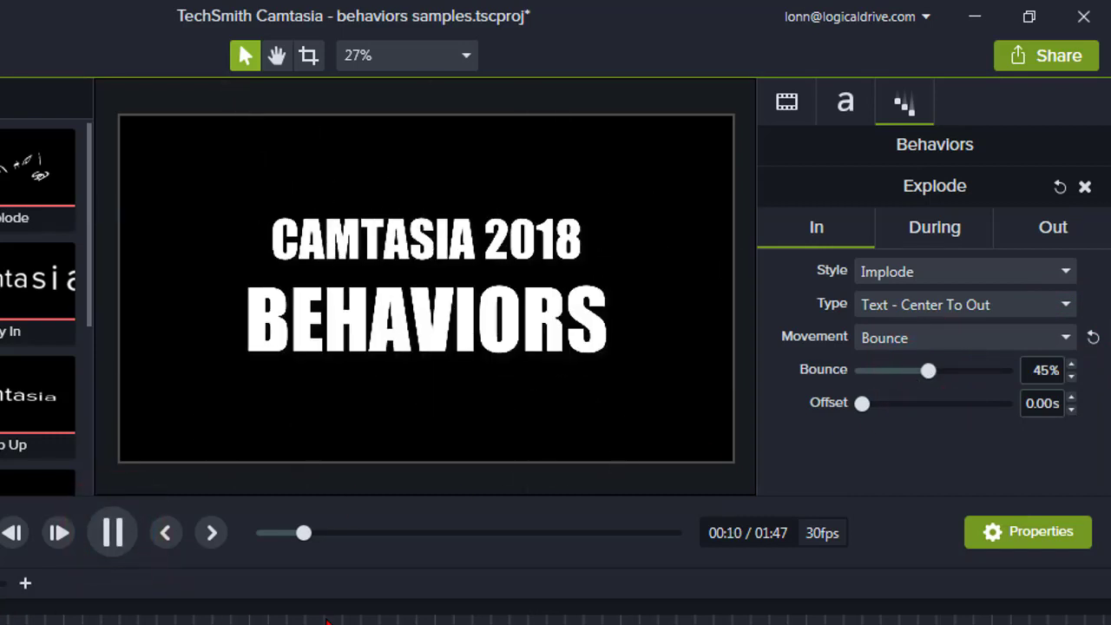
{"action": "left_click", "coordinate": [113, 533]}
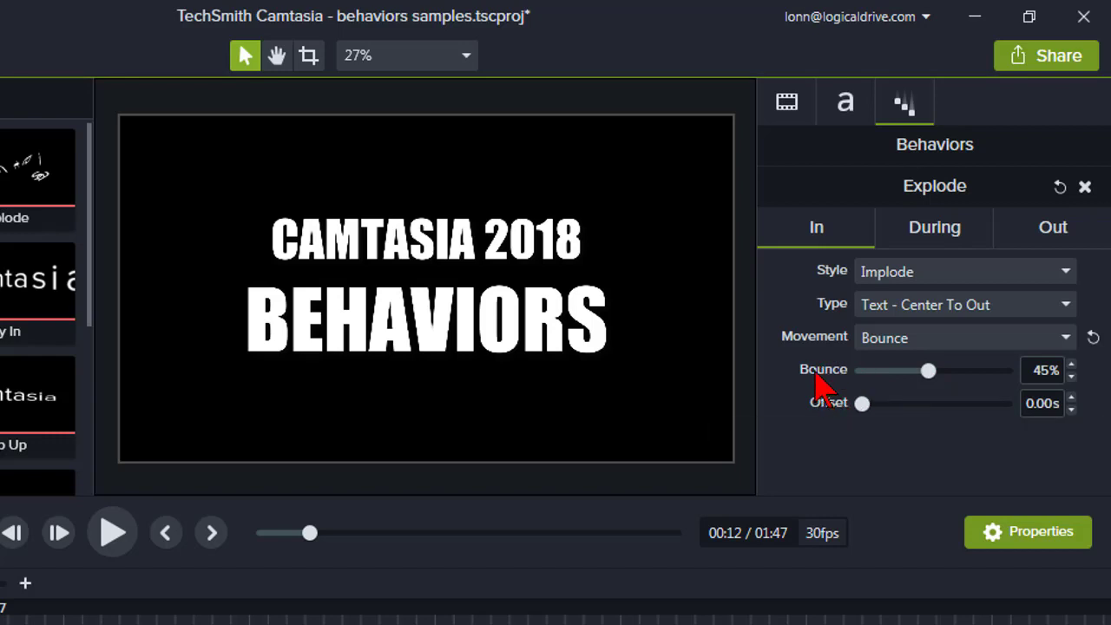
- Try a Bounce amount of 82% for the In movement, preview the title, and reset the amount to its default
{"action": "left_click_drag", "start_coordinate": [928, 372], "coordinate": [984, 373]}
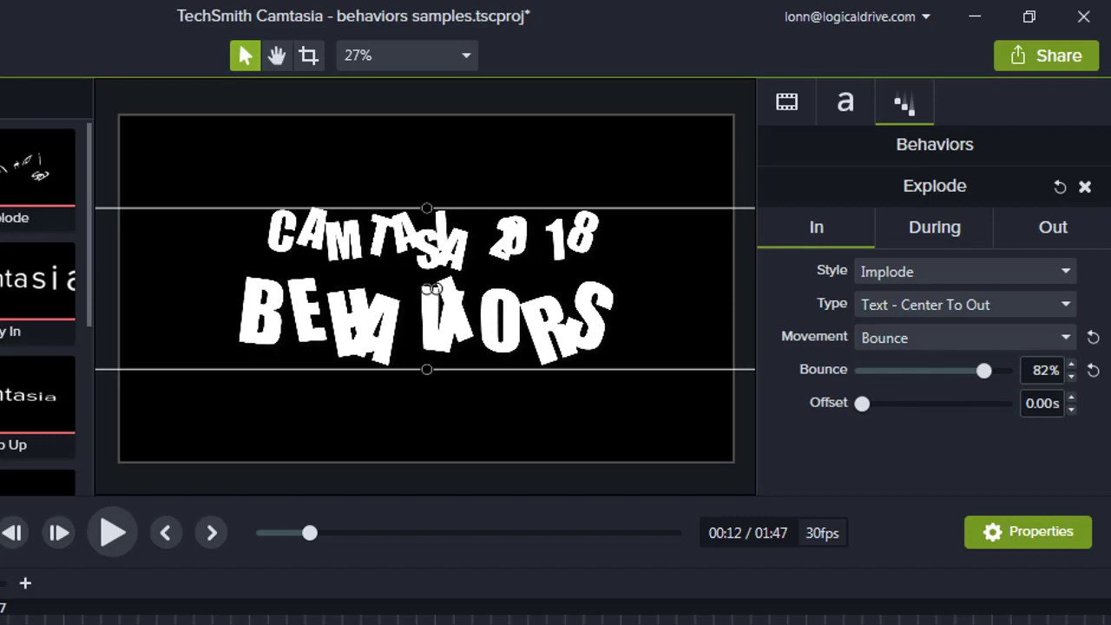
{"action": "left_click", "coordinate": [113, 532]}
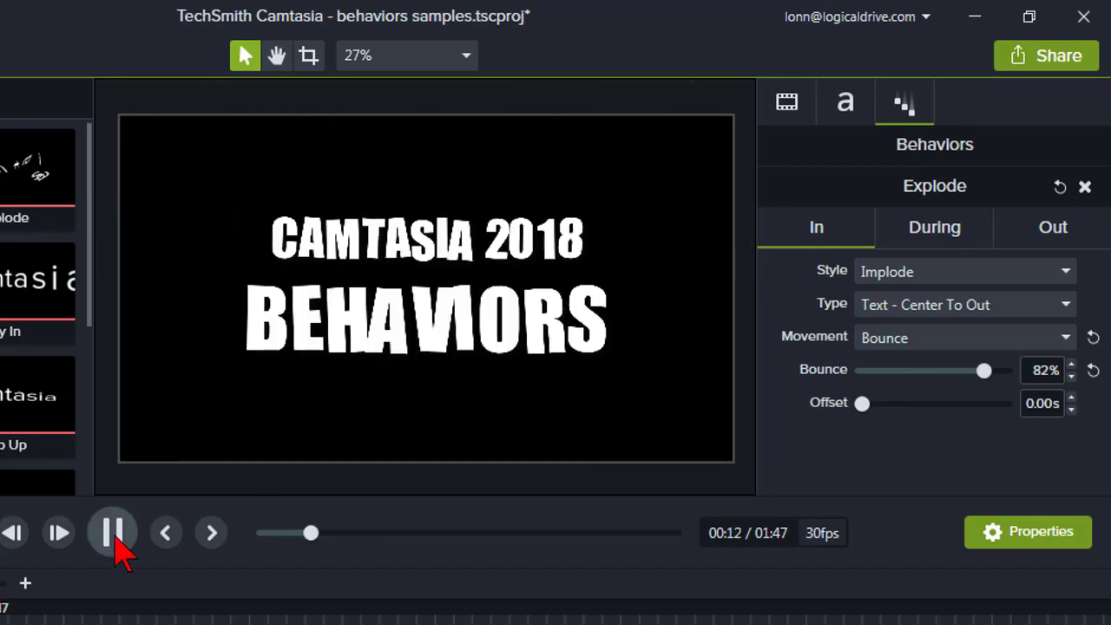
{"action": "left_click", "coordinate": [113, 532]}
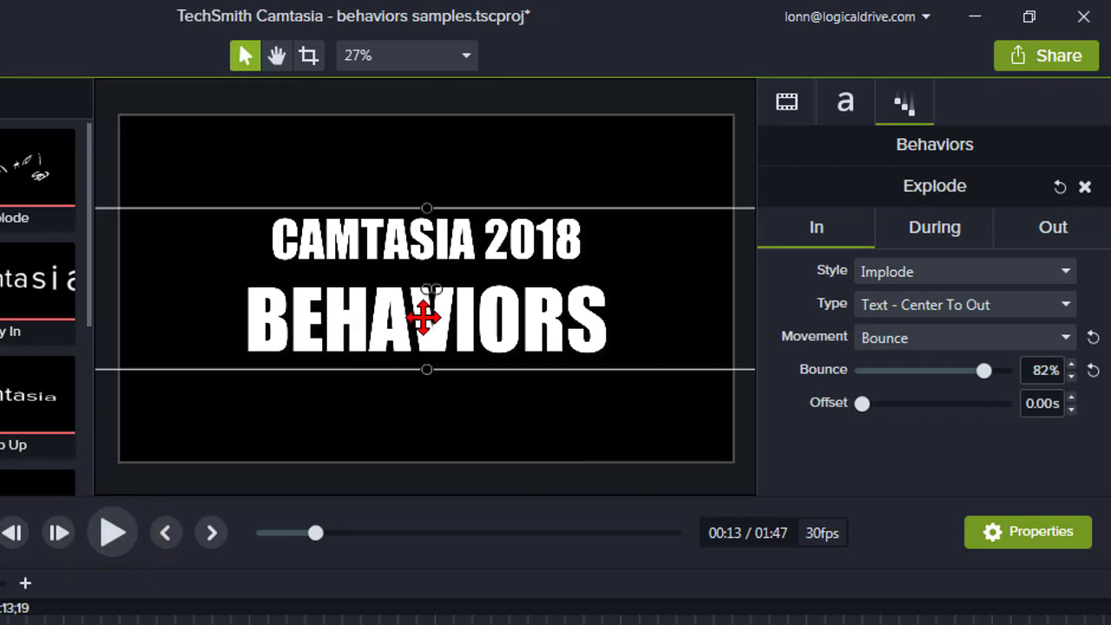
{"action": "left_click", "coordinate": [1093, 370]}
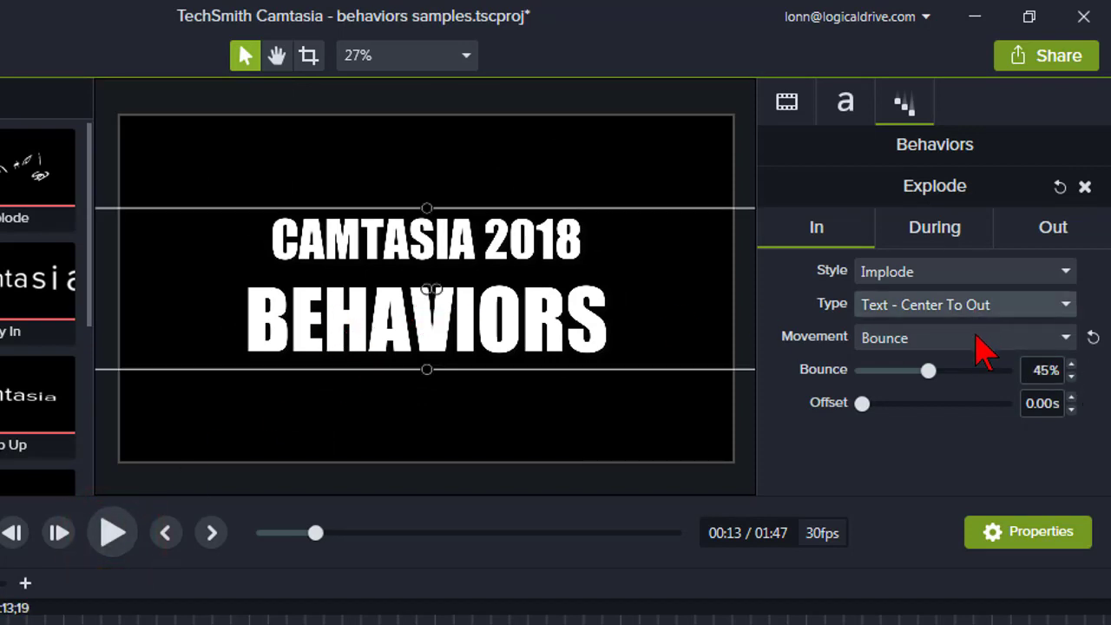
- Set the Explode behavior's In movement to Spring with an offset of 1.13 s, preview it, and return the playhead to the title's start
{"action": "left_click", "coordinate": [973, 338]}
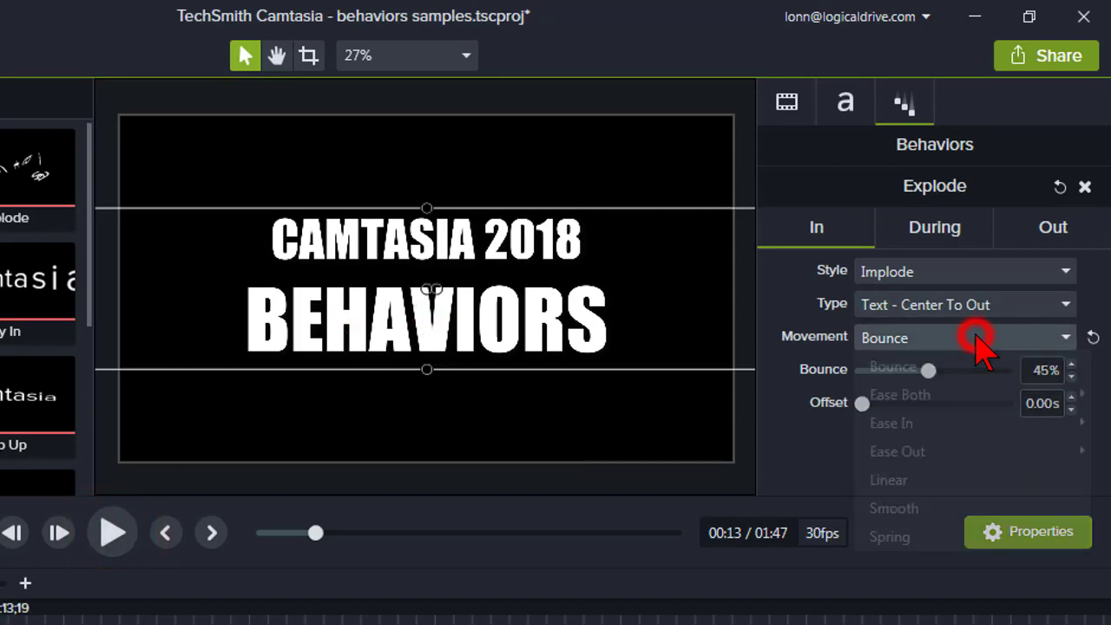
{"action": "left_click", "coordinate": [944, 536]}
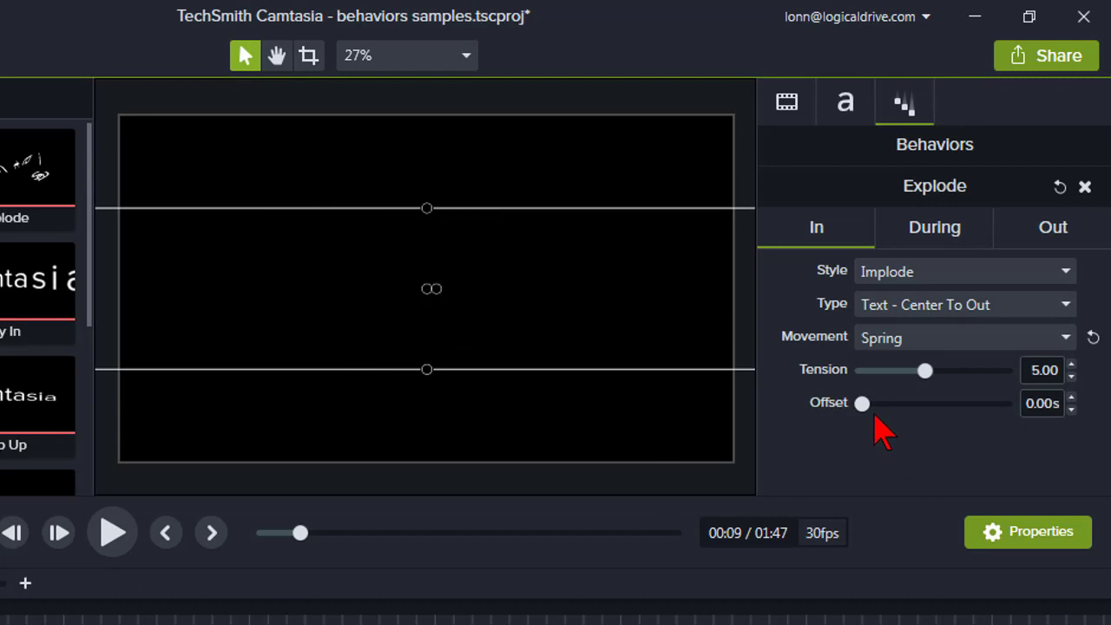
{"action": "left_click_drag", "start_coordinate": [864, 405], "coordinate": [945, 412]}
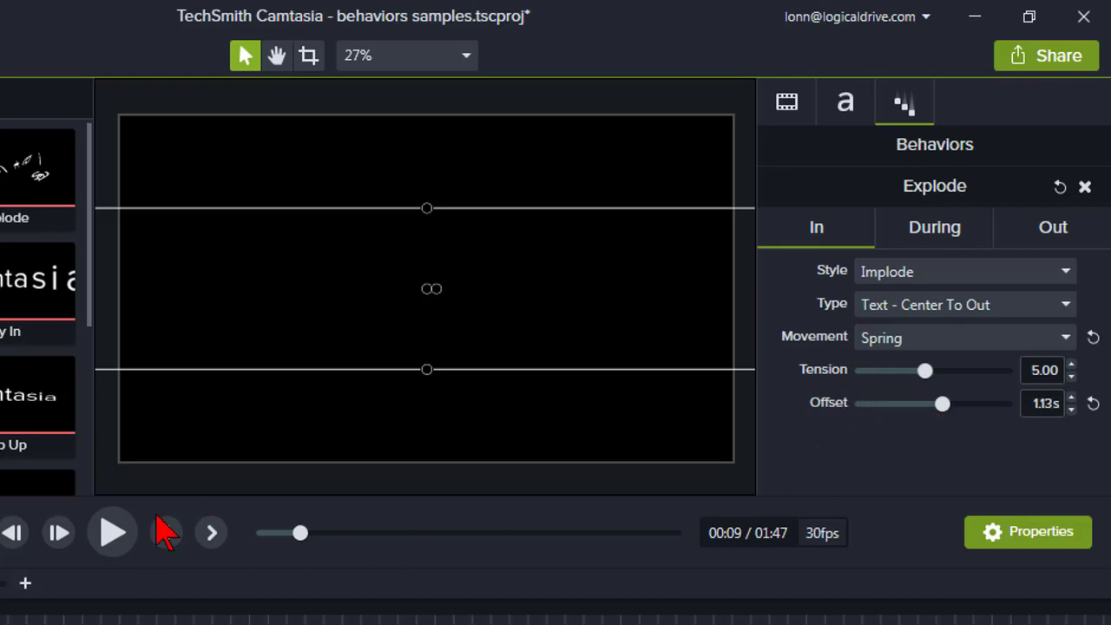
{"action": "left_click", "coordinate": [123, 540]}
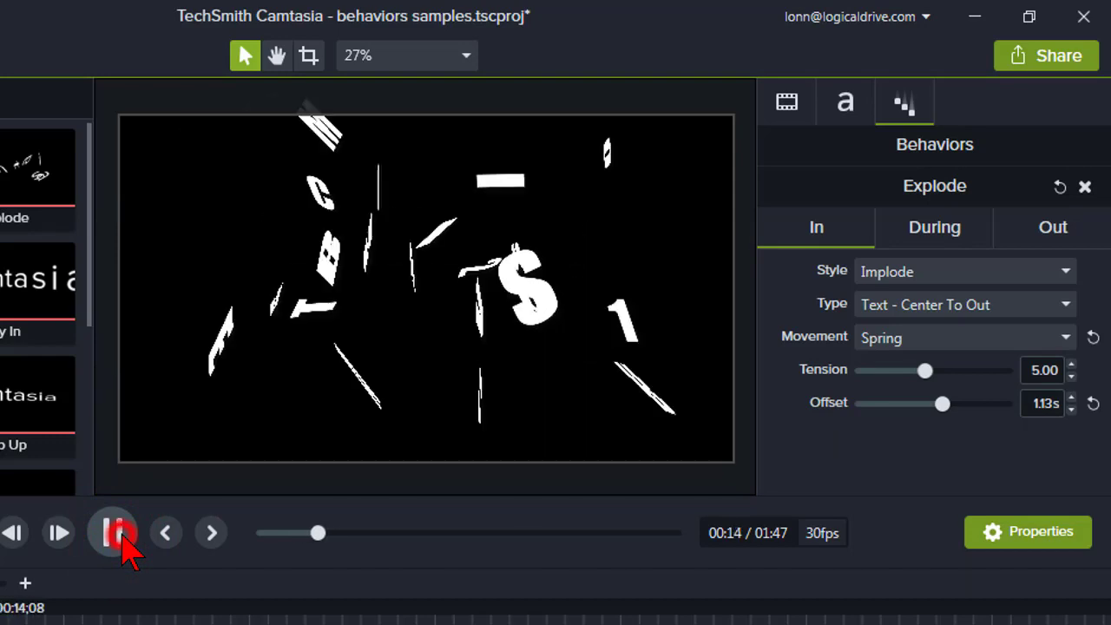
{"action": "left_click", "coordinate": [117, 534]}
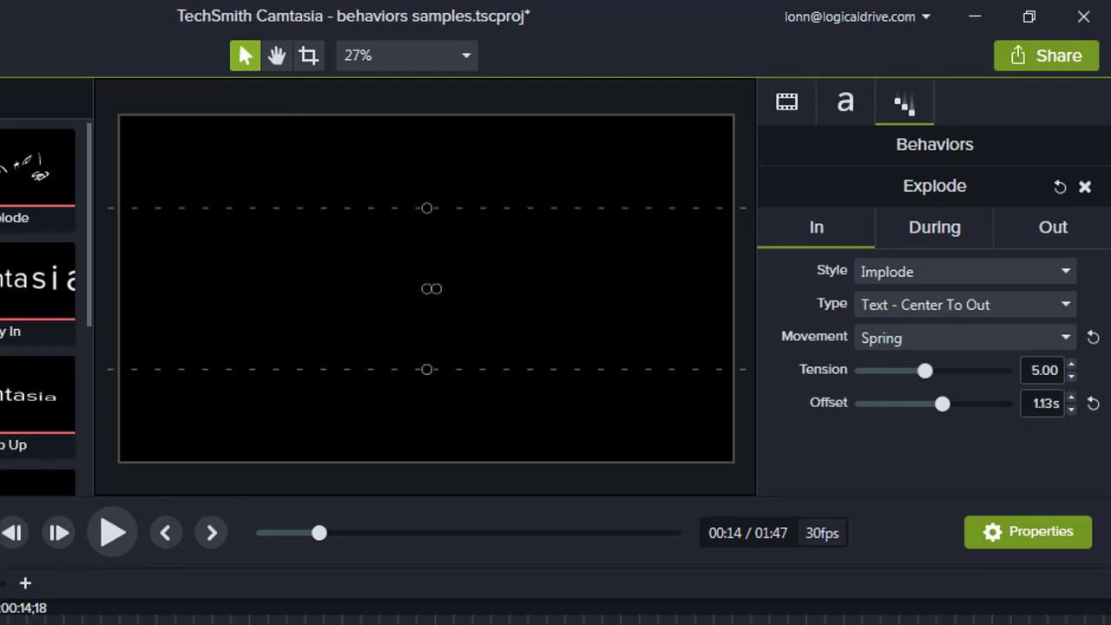
{"action": "left_click_drag", "start_coordinate": [319, 532], "coordinate": [300, 532]}
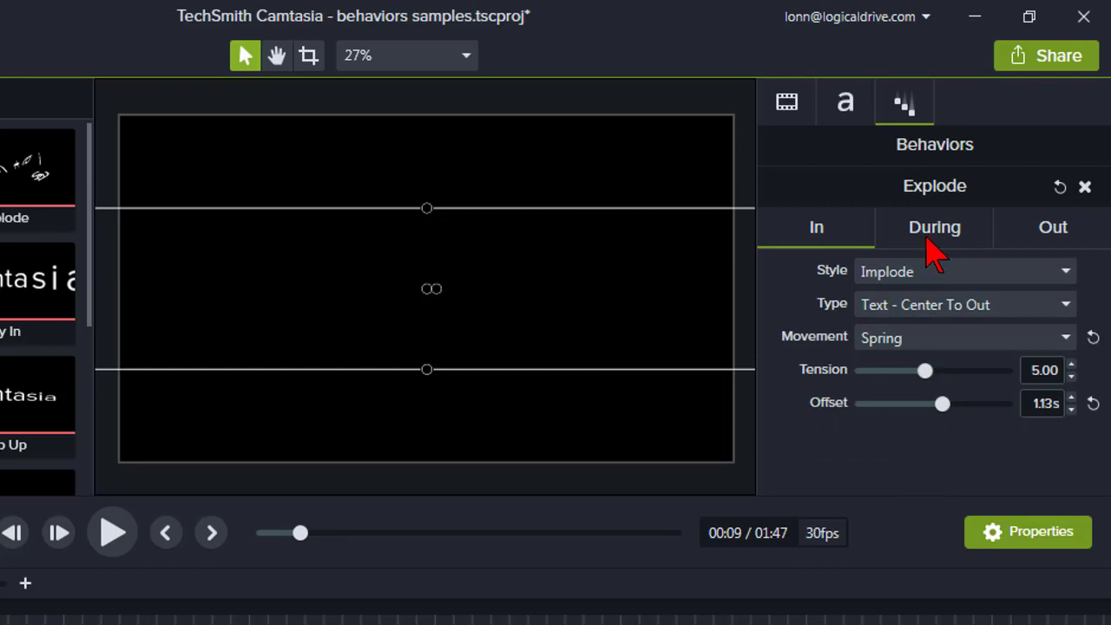
- Apply the Fly In behavior to the bold "This is some sample text" clip near 0:24 and play that clip from its start
{"action": "left_click_drag", "start_coordinate": [246, 521], "coordinate": [347, 502]}
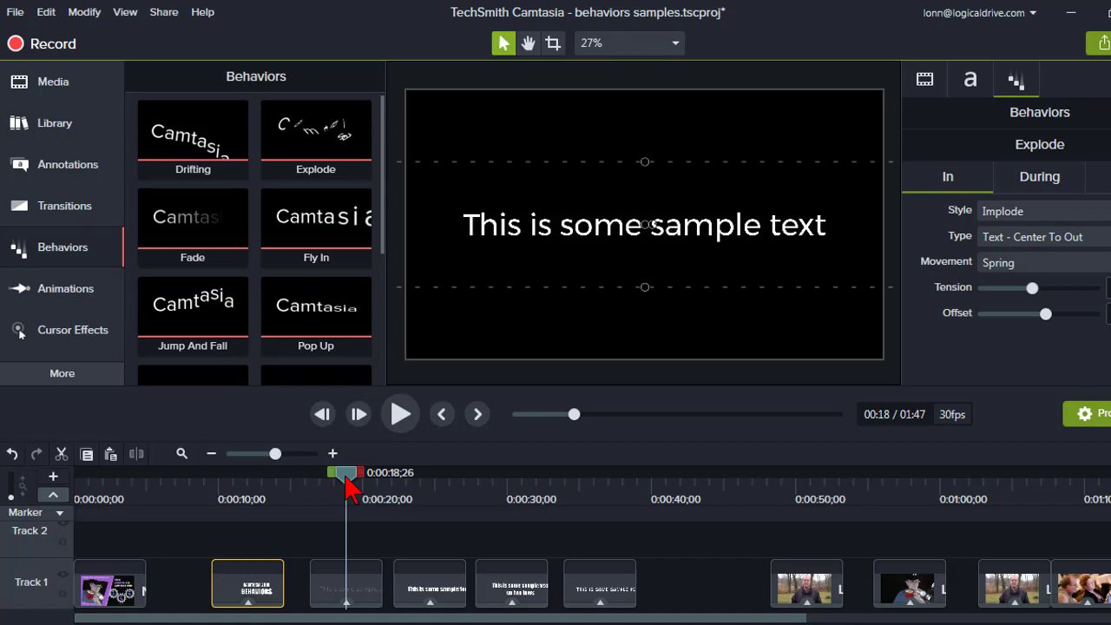
{"action": "left_click_drag", "start_coordinate": [347, 488], "coordinate": [433, 491]}
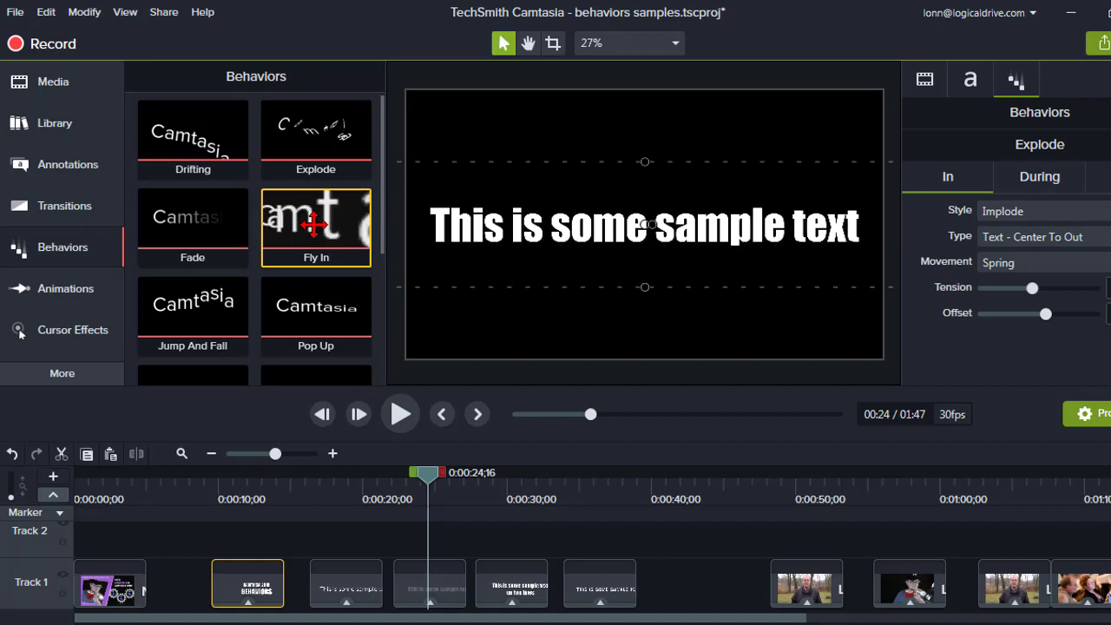
{"action": "left_click_drag", "start_coordinate": [313, 224], "coordinate": [424, 585]}
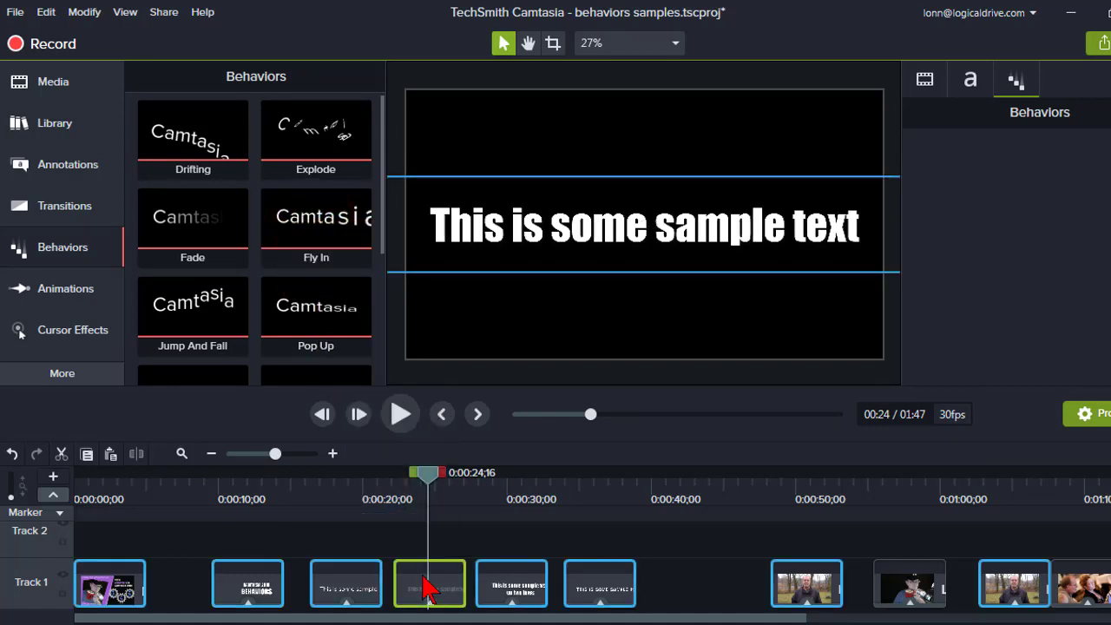
{"action": "left_click", "coordinate": [396, 500]}
{"action": "left_click", "coordinate": [410, 417]}
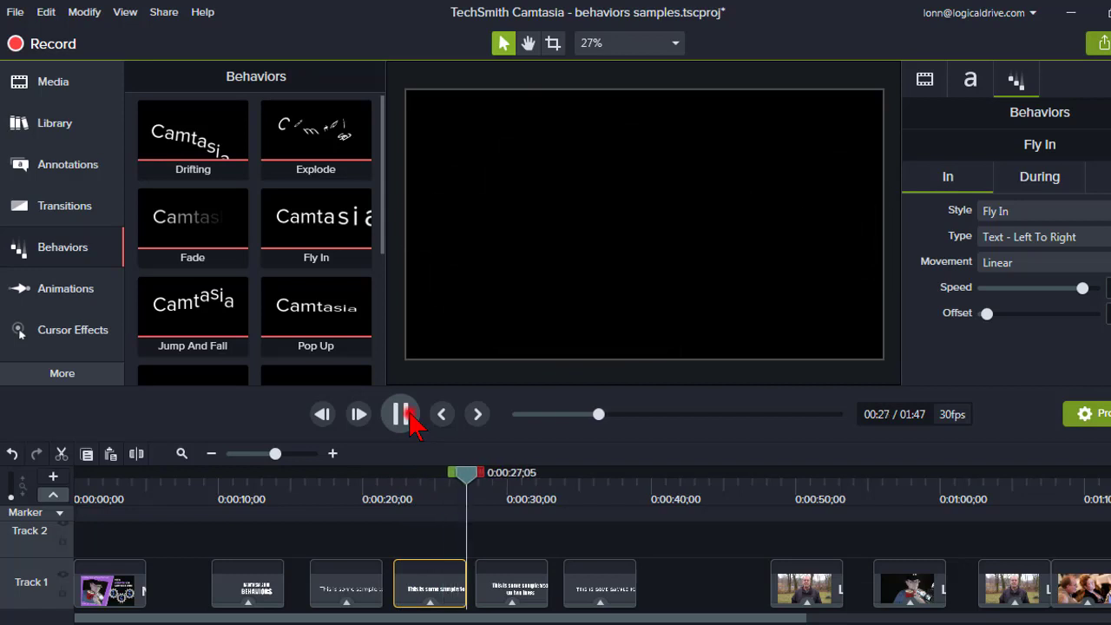
{"action": "left_click", "coordinate": [408, 413]}
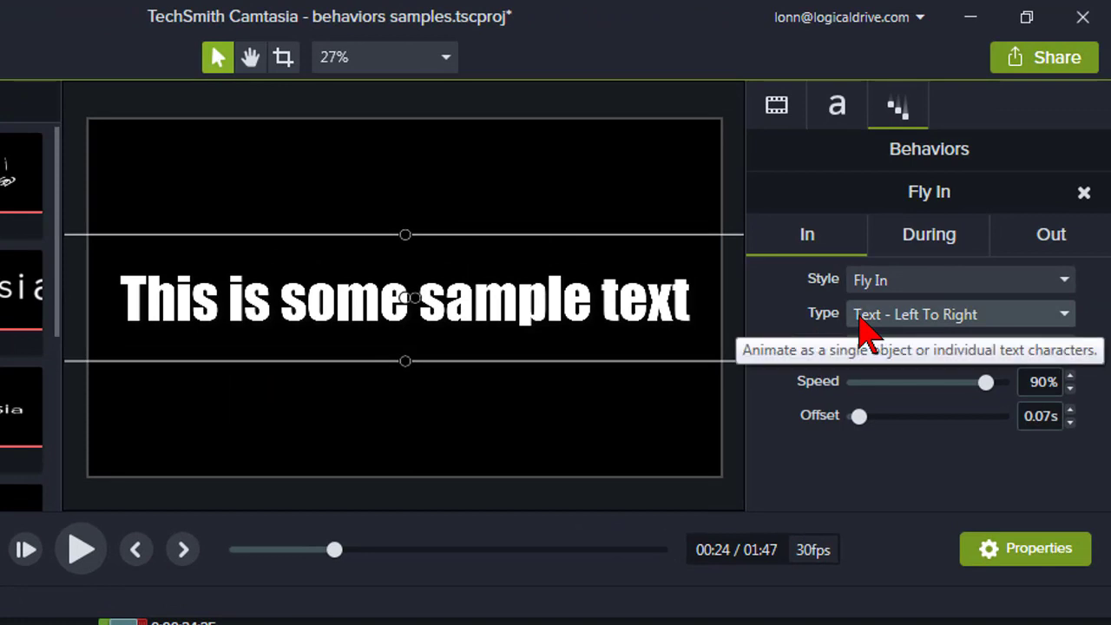
- Try the Random and Ripple In text types for the Fly In behavior's In phase, preview the clip, and reset the type to its default
{"action": "left_click", "coordinate": [1065, 314]}
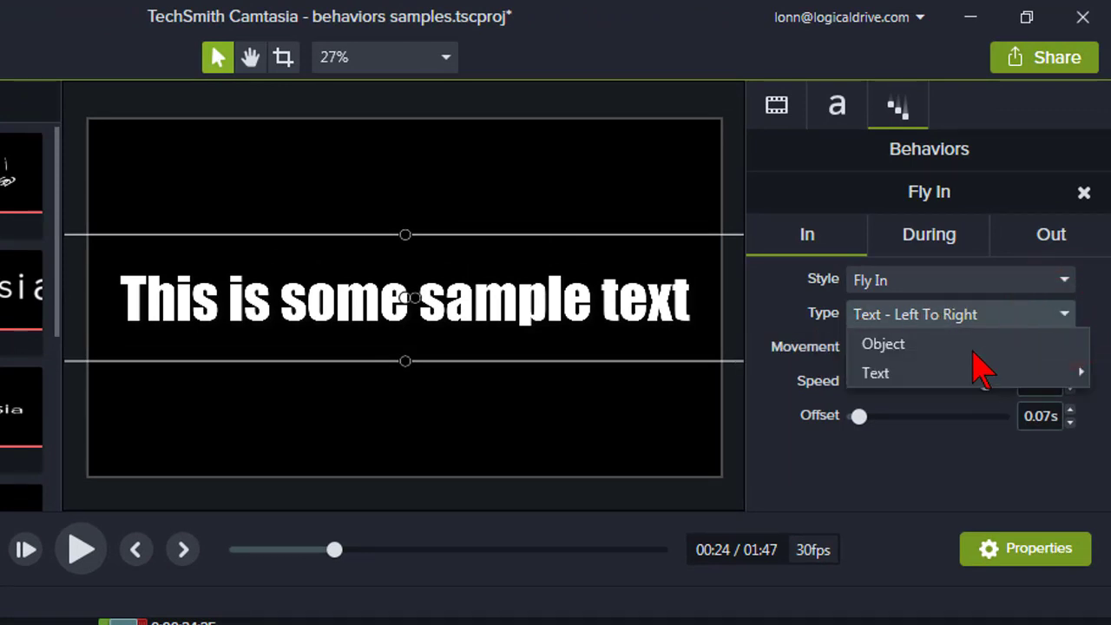
{"action": "mouse_move", "coordinate": [972, 375]}
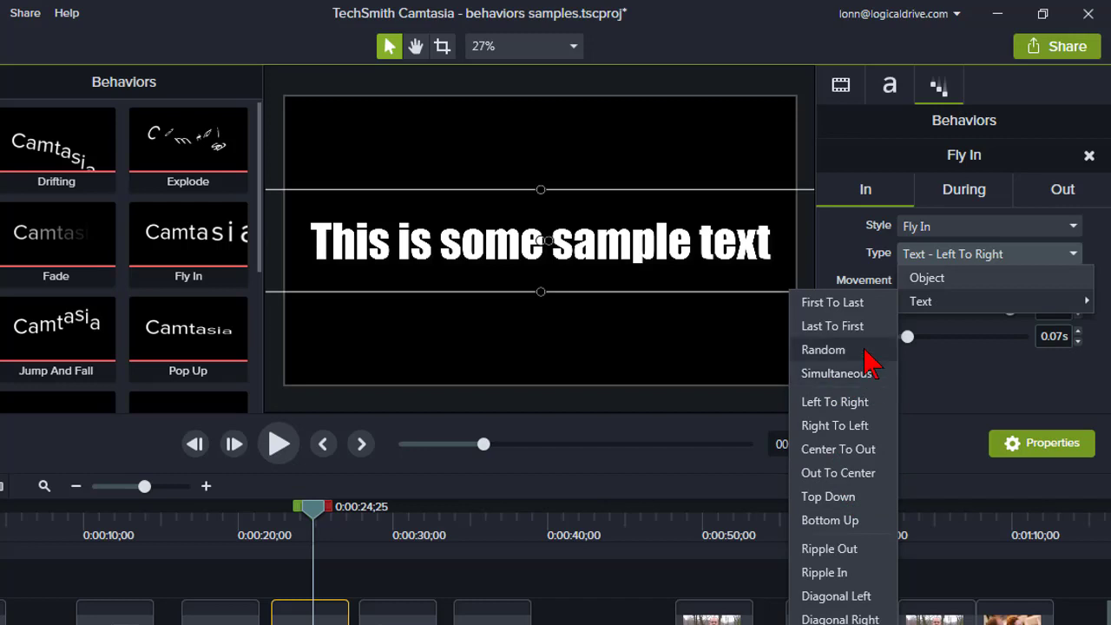
{"action": "left_click", "coordinate": [865, 351]}
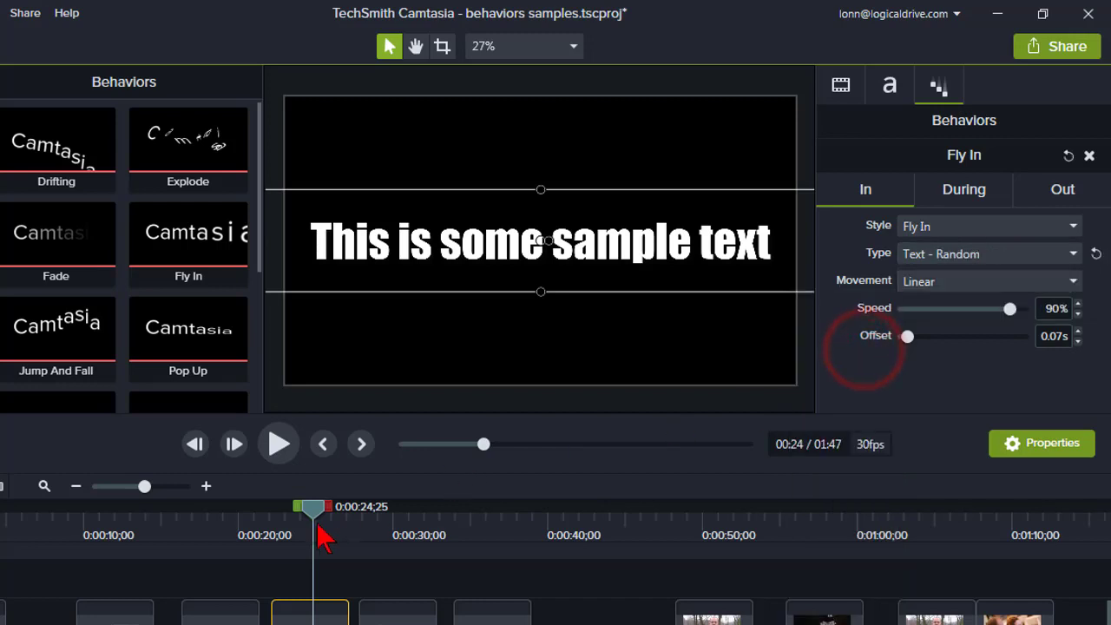
{"action": "left_click", "coordinate": [273, 528]}
{"action": "left_click", "coordinate": [278, 443]}
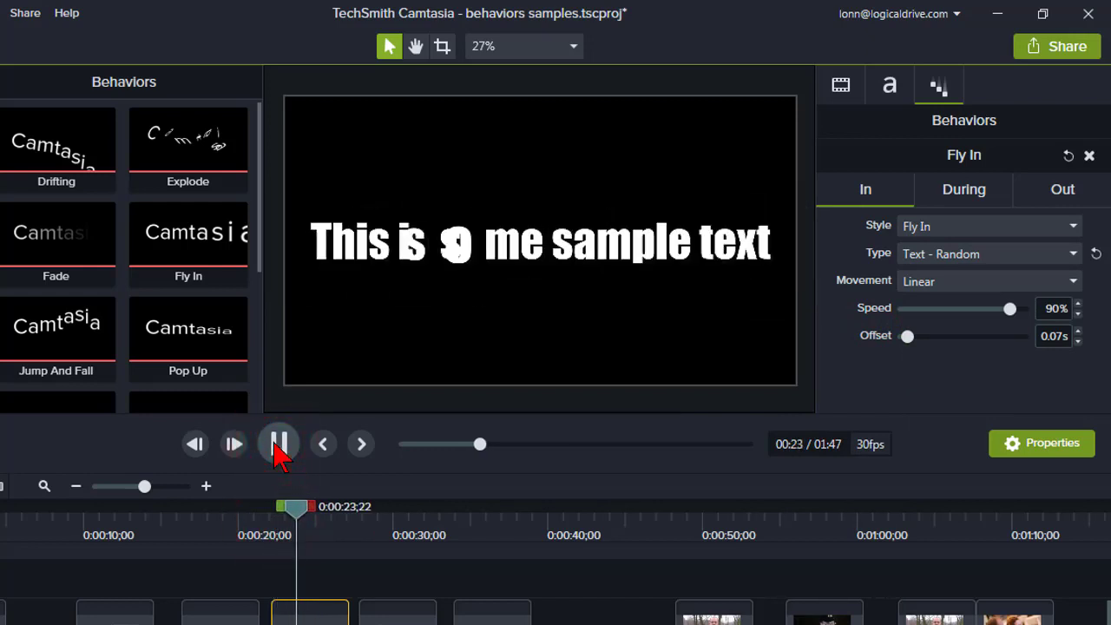
{"action": "left_click", "coordinate": [269, 521]}
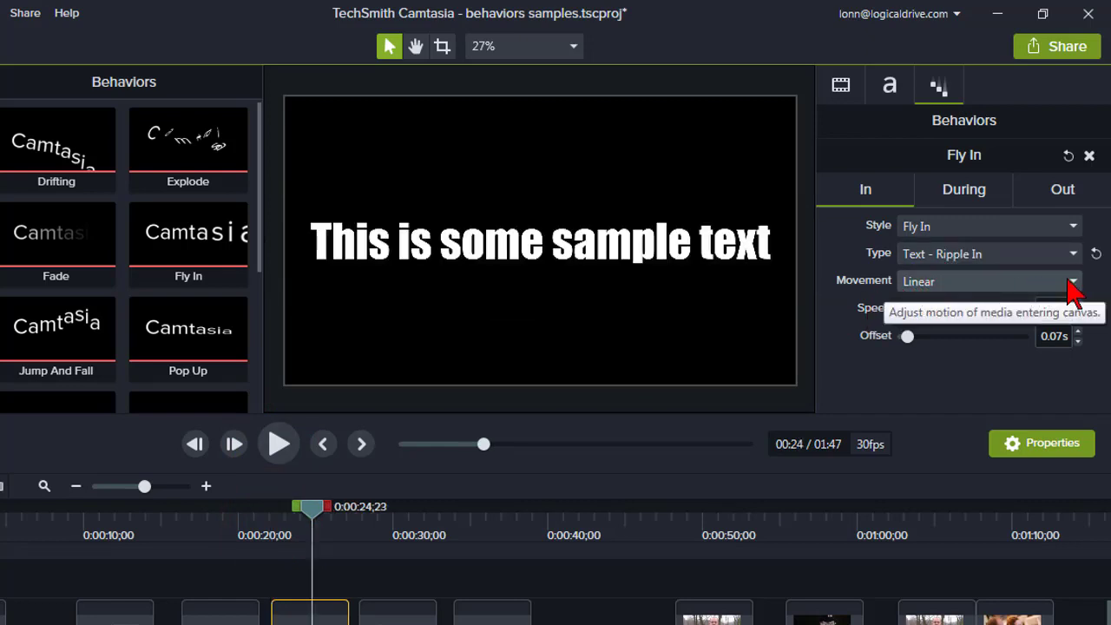
{"action": "left_click", "coordinate": [1097, 253]}
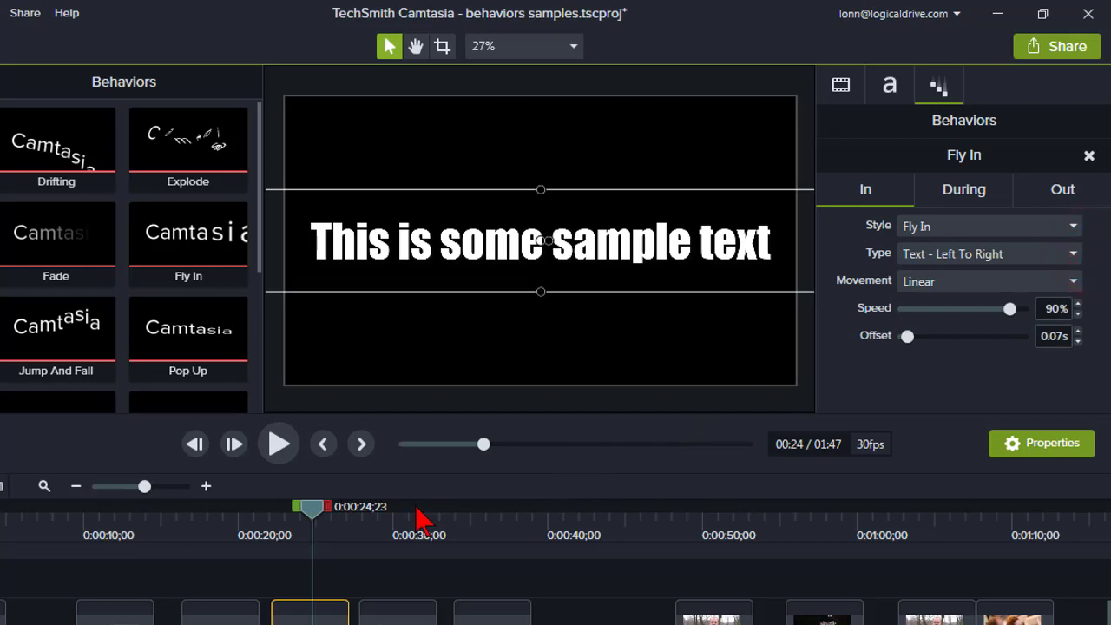
{"action": "mouse_move", "coordinate": [311, 508]}
{"action": "left_mouse_down"}
{"action": "mouse_move", "coordinate": [282, 509]}
{"action": "mouse_move", "coordinate": [283, 524]}
{"action": "mouse_move", "coordinate": [313, 520]}
{"action": "left_mouse_up"}
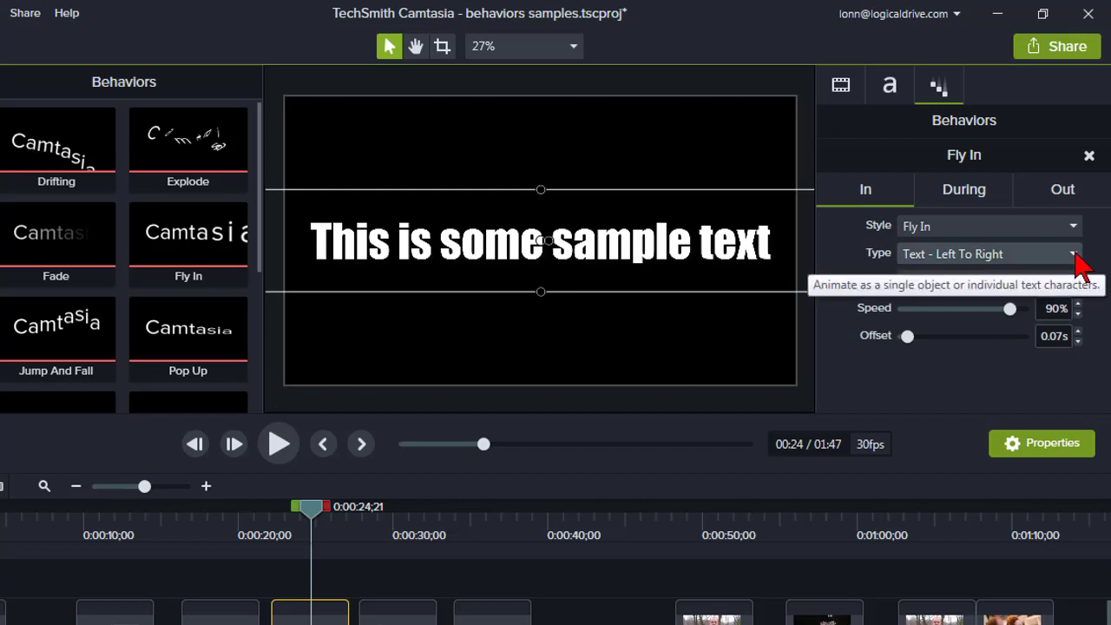
- Set the In type of the Fly In behavior to Object and preview the text clip from its start
{"action": "left_click", "coordinate": [1075, 253]}
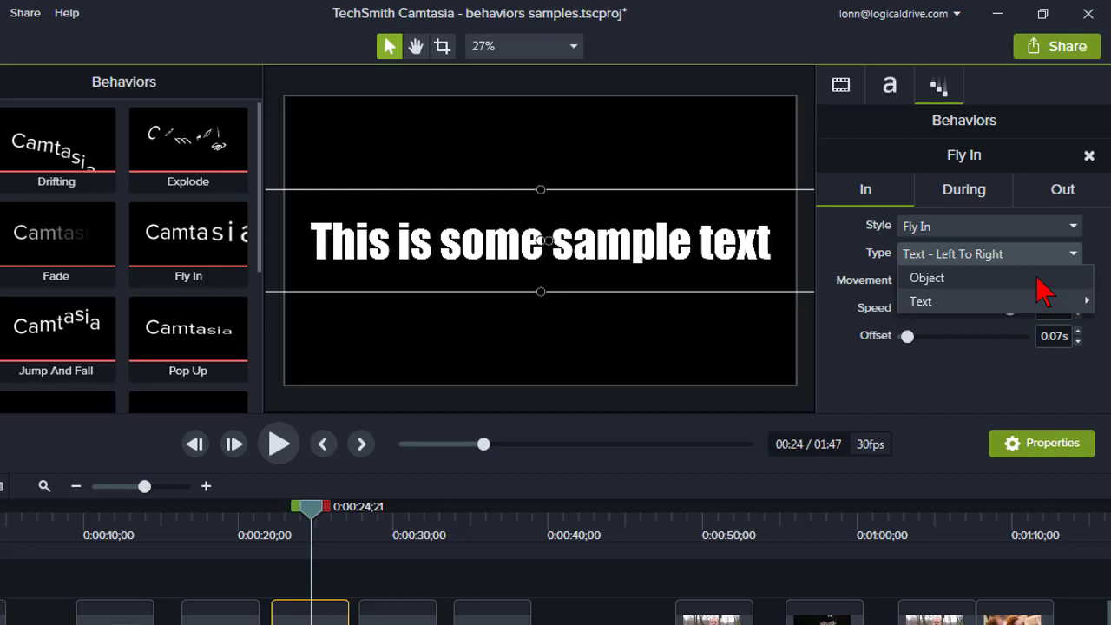
{"action": "left_click", "coordinate": [1039, 277]}
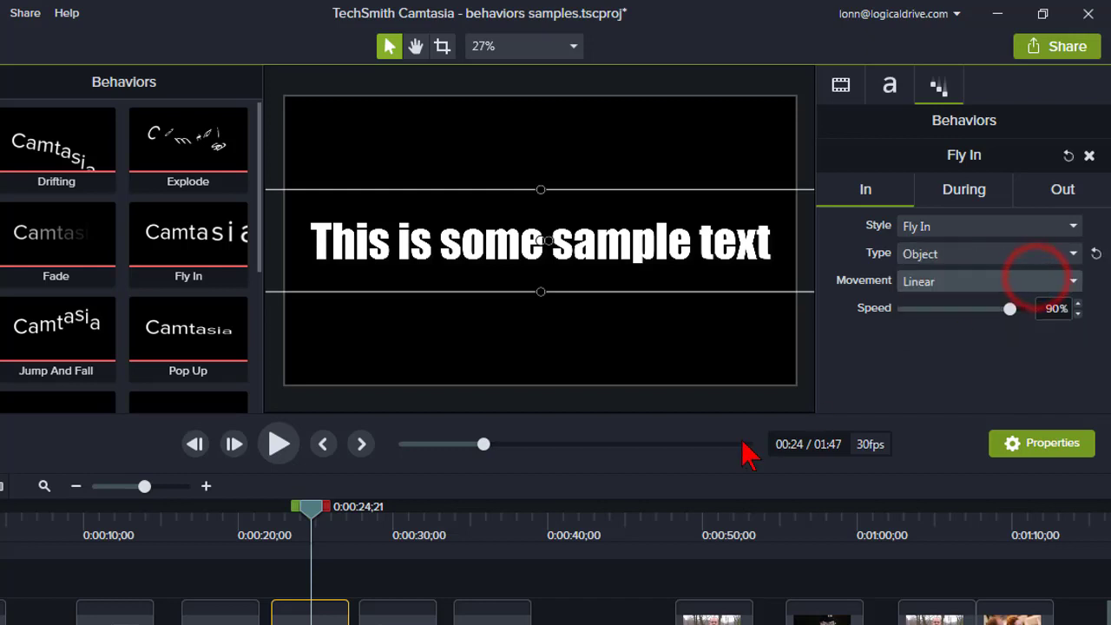
{"action": "left_click", "coordinate": [272, 536]}
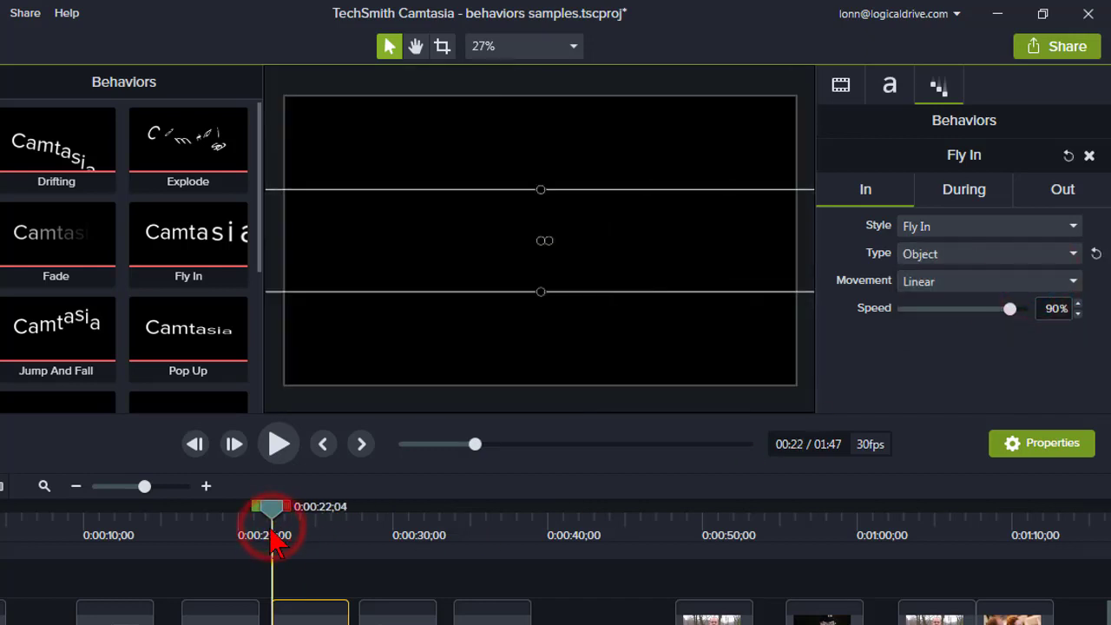
{"action": "left_click", "coordinate": [278, 443]}
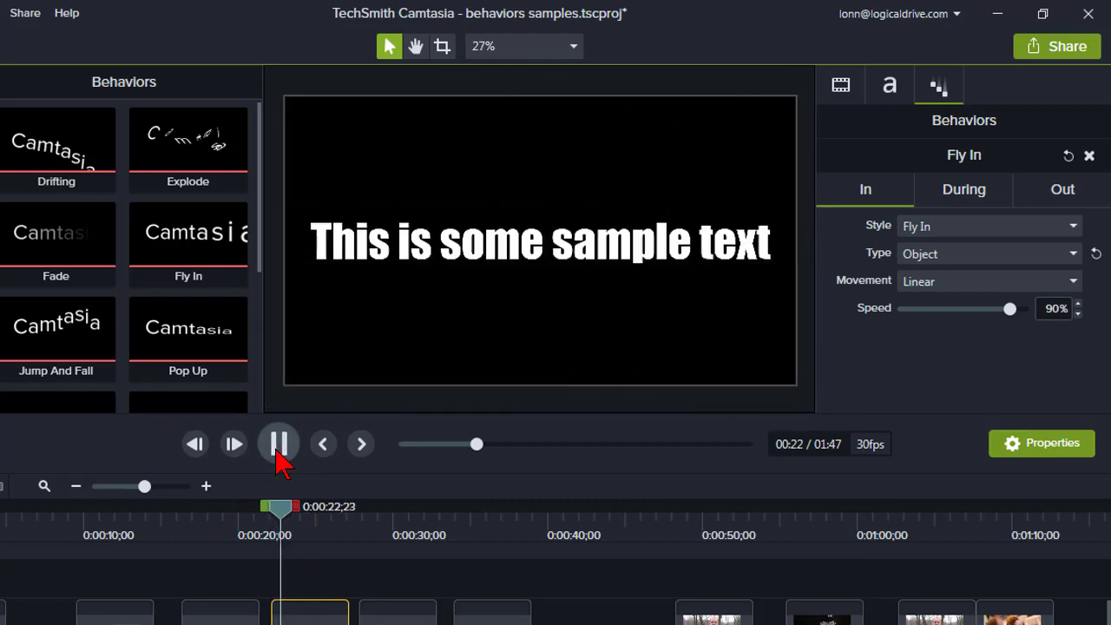
{"action": "left_click", "coordinate": [277, 444]}
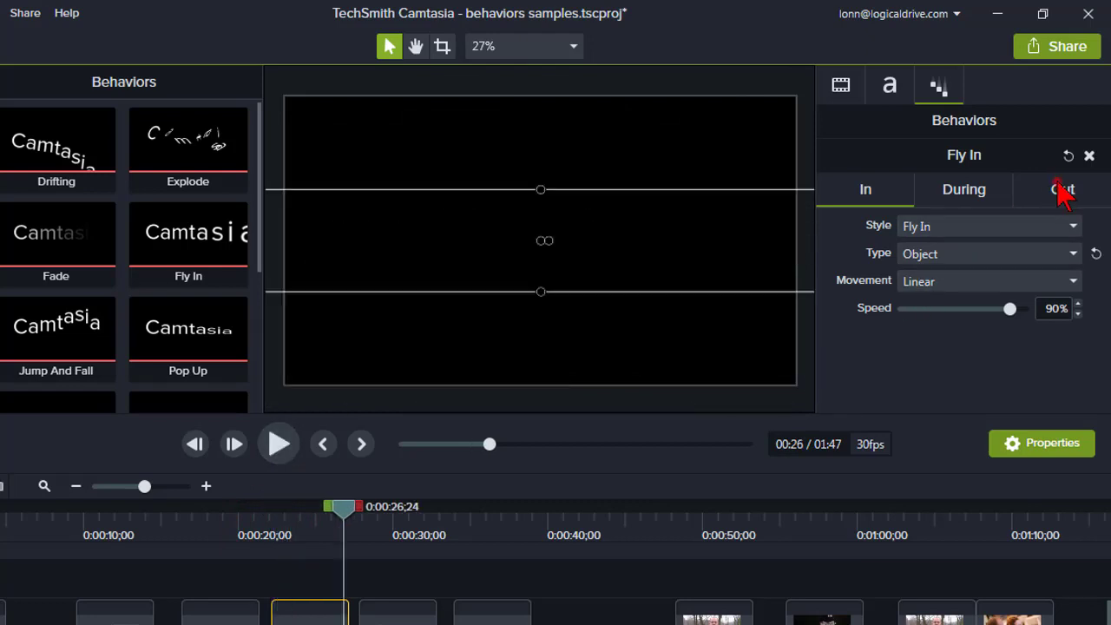
- Set the Out type of the Fly In behavior to Object and play the text clip through its exit
{"action": "left_click", "coordinate": [1063, 191]}
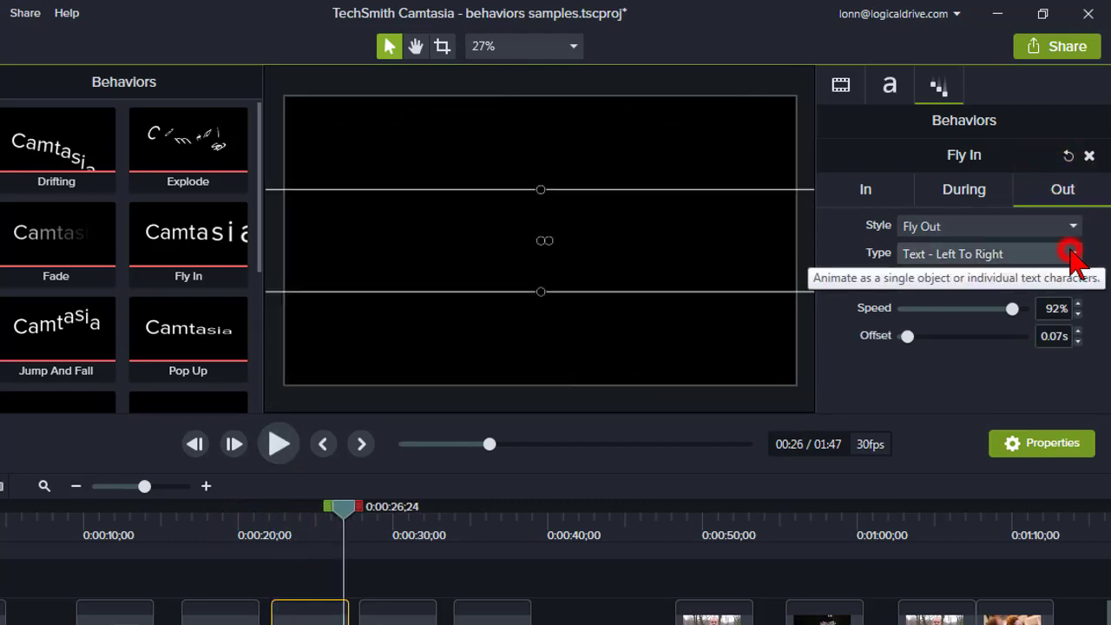
{"action": "left_click", "coordinate": [1074, 254]}
{"action": "left_click", "coordinate": [962, 279]}
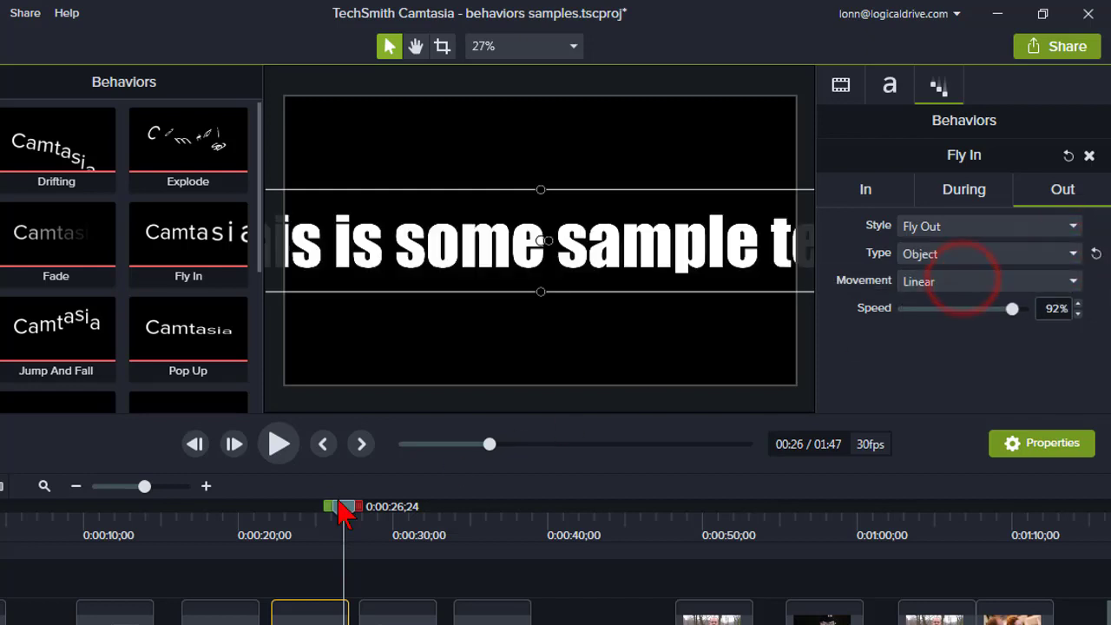
{"action": "left_click", "coordinate": [276, 528]}
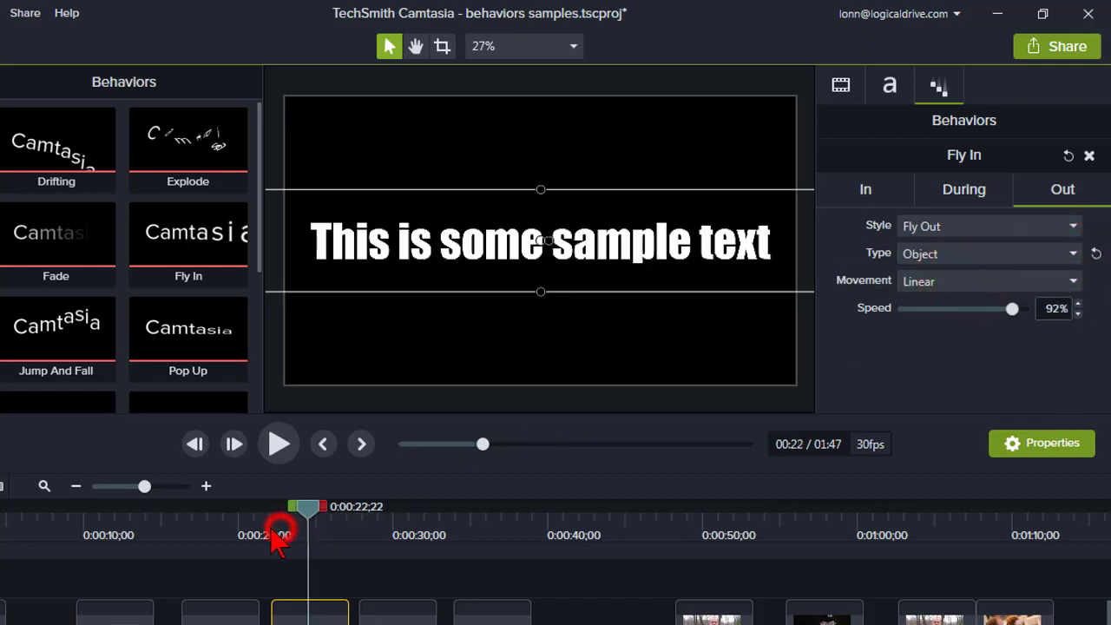
{"action": "left_click", "coordinate": [279, 445]}
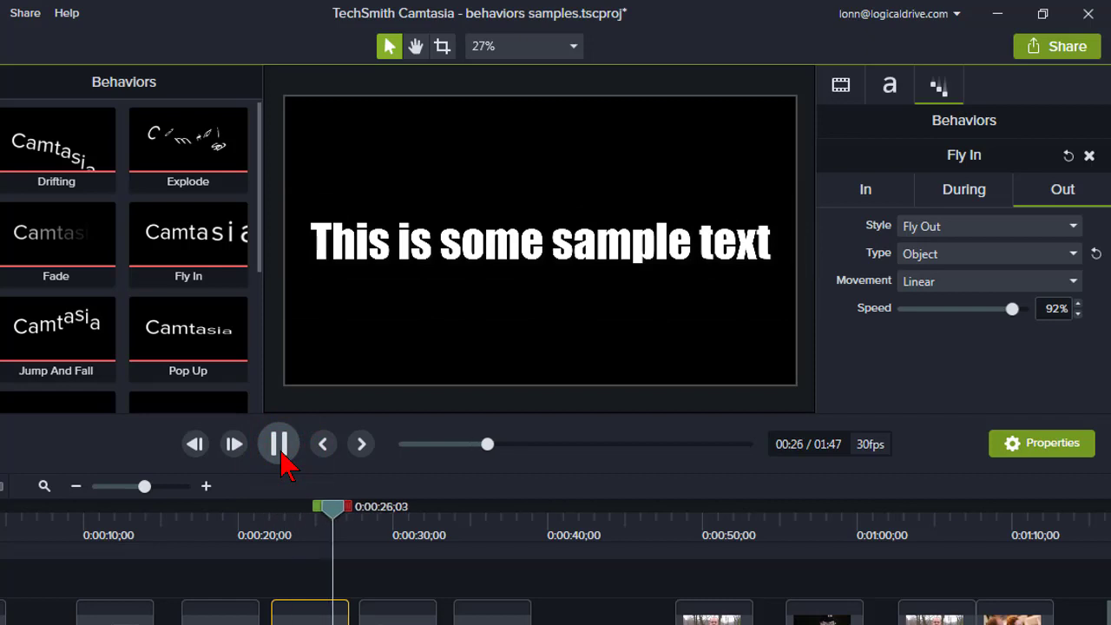
{"action": "left_click", "coordinate": [278, 445]}
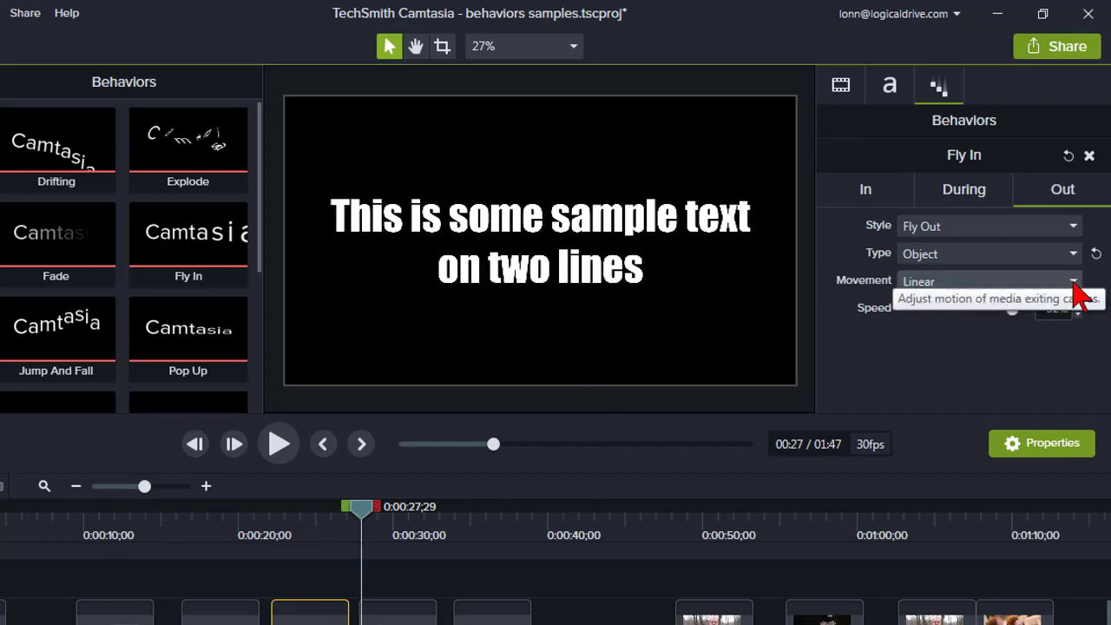
- Place the playhead mid-clip at about 0:24 and review the Fly In behavior's movement options, During settings and Out settings
{"action": "left_click", "coordinate": [1075, 283]}
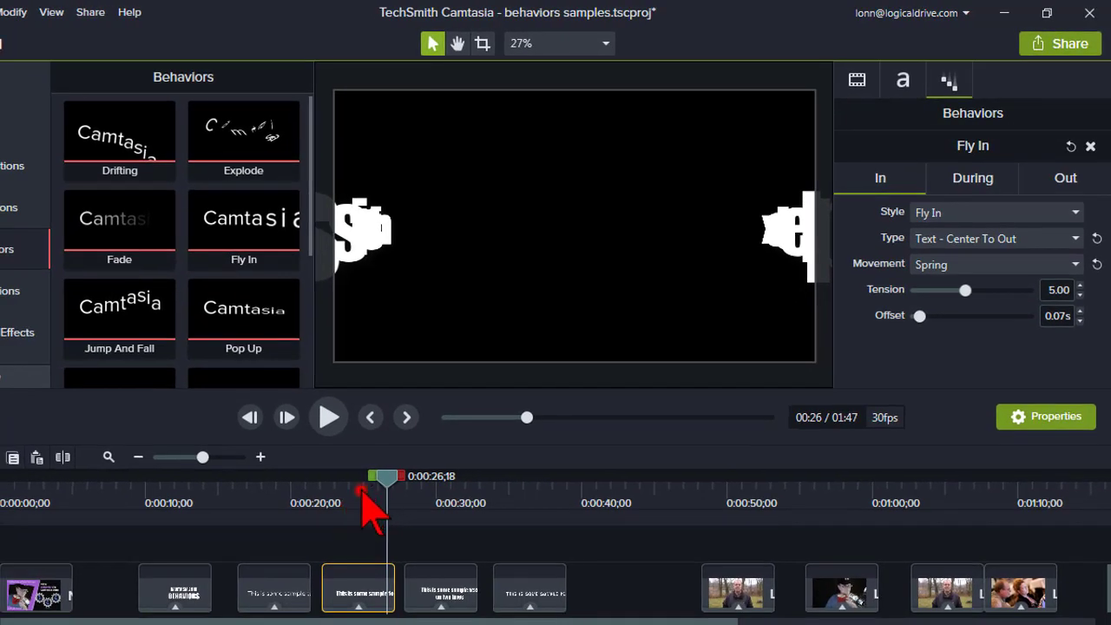
{"action": "left_click", "coordinate": [362, 491]}
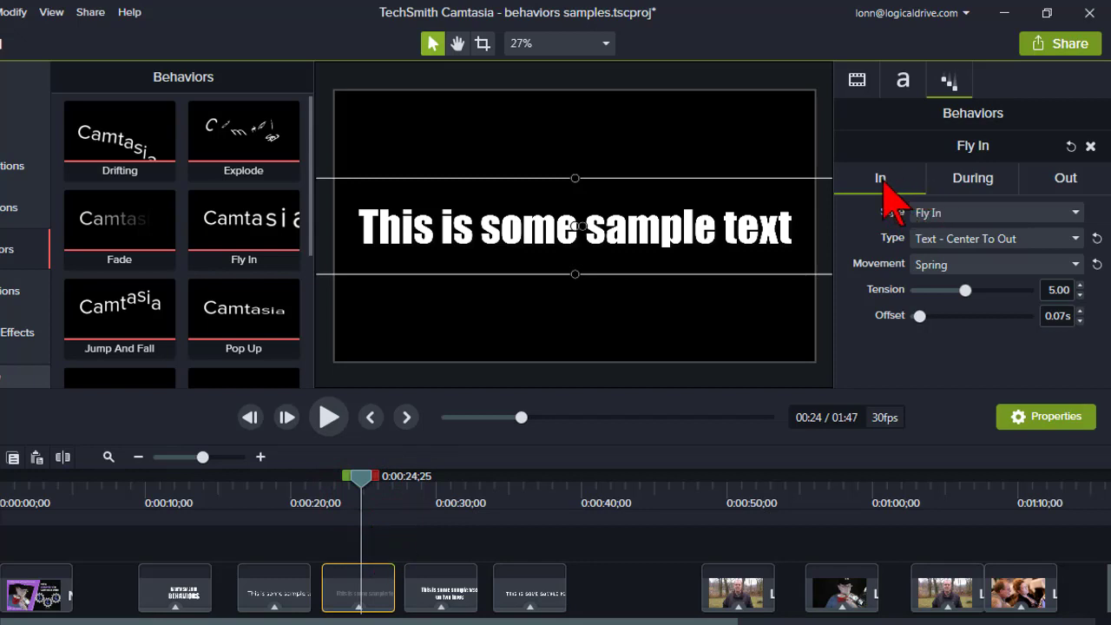
{"action": "left_click", "coordinate": [962, 179]}
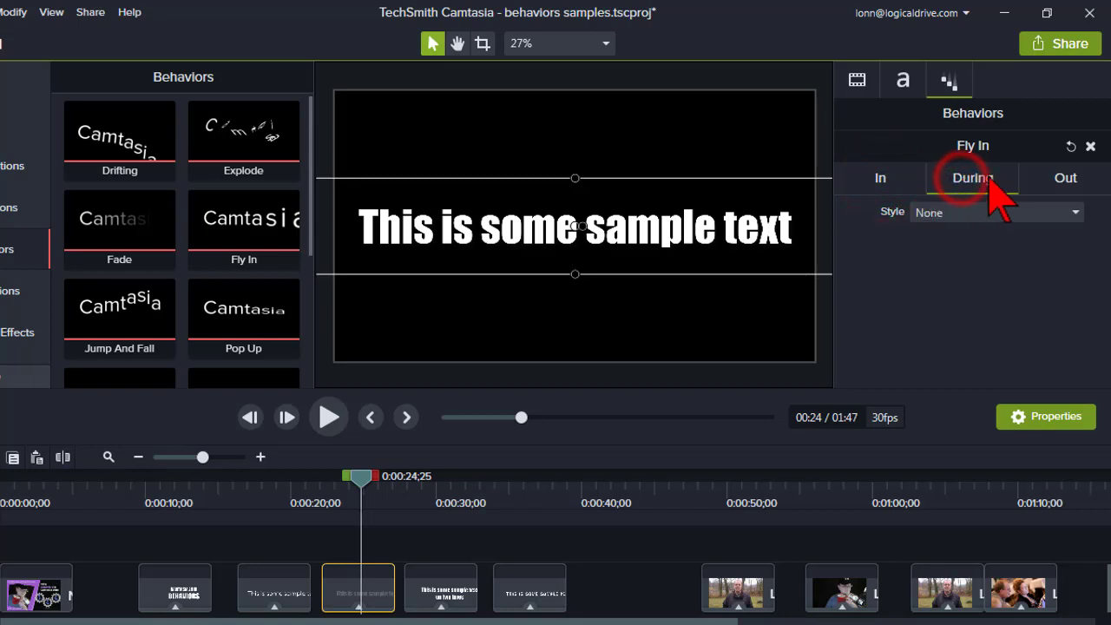
{"action": "left_click", "coordinate": [1054, 174]}
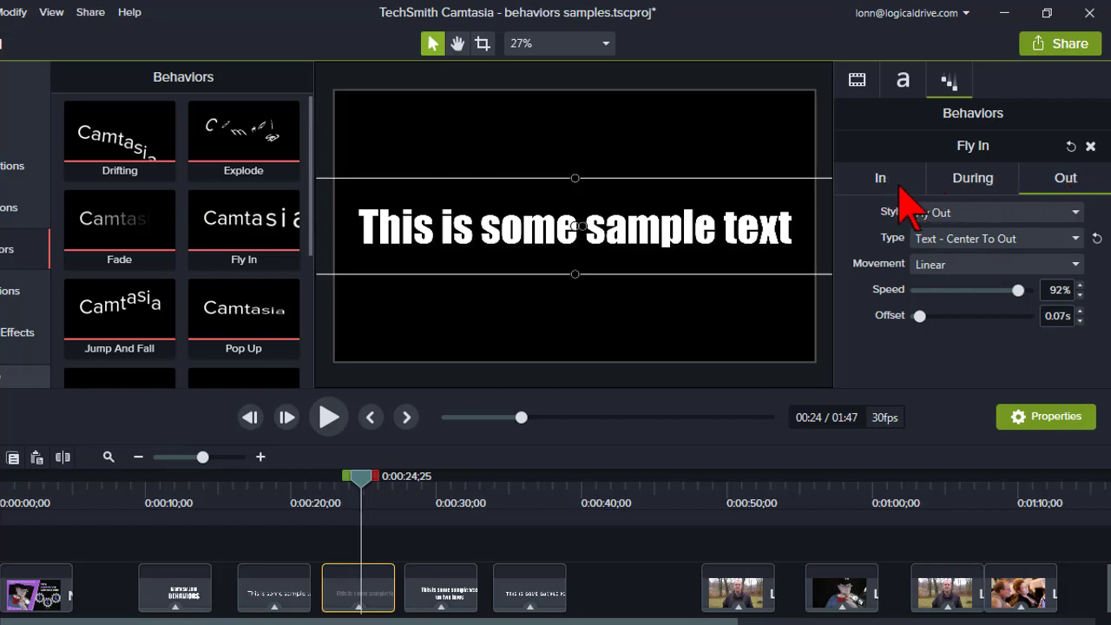
- Add the customized Fly In text clip to the personal library under the name "Fly In Custom"
{"action": "right_click", "coordinate": [344, 590]}
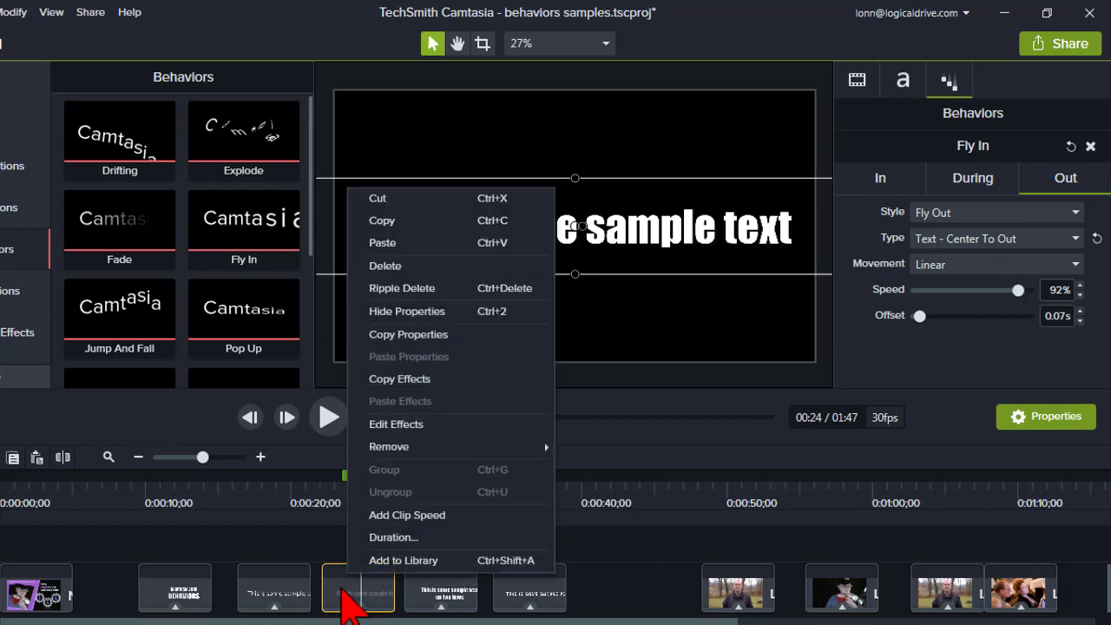
{"action": "left_click", "coordinate": [453, 561]}
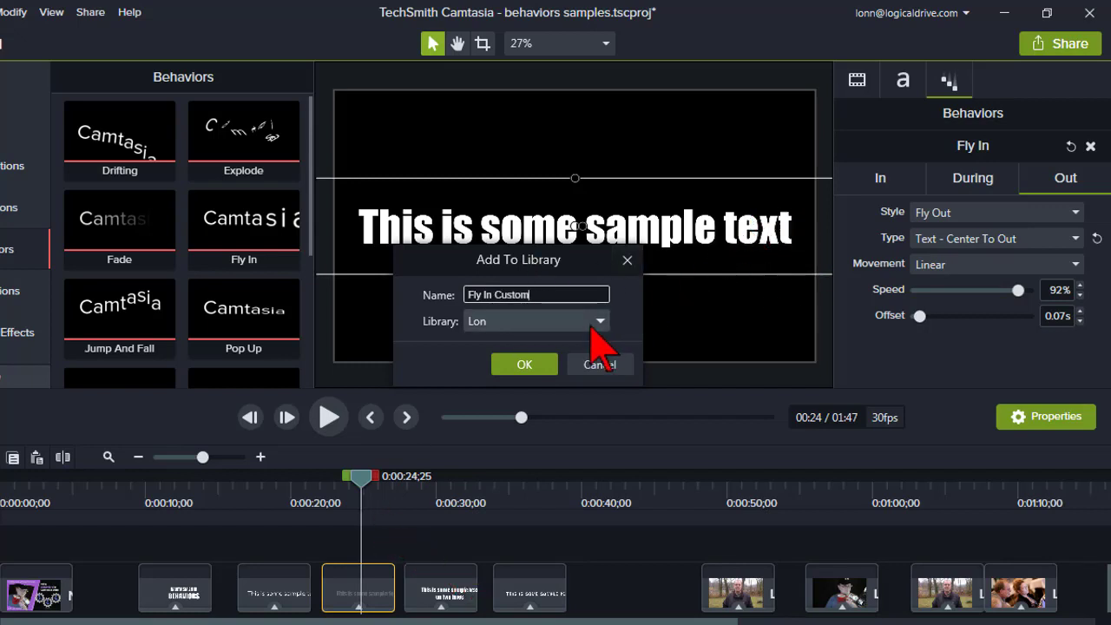
{"action": "left_click", "coordinate": [526, 365]}
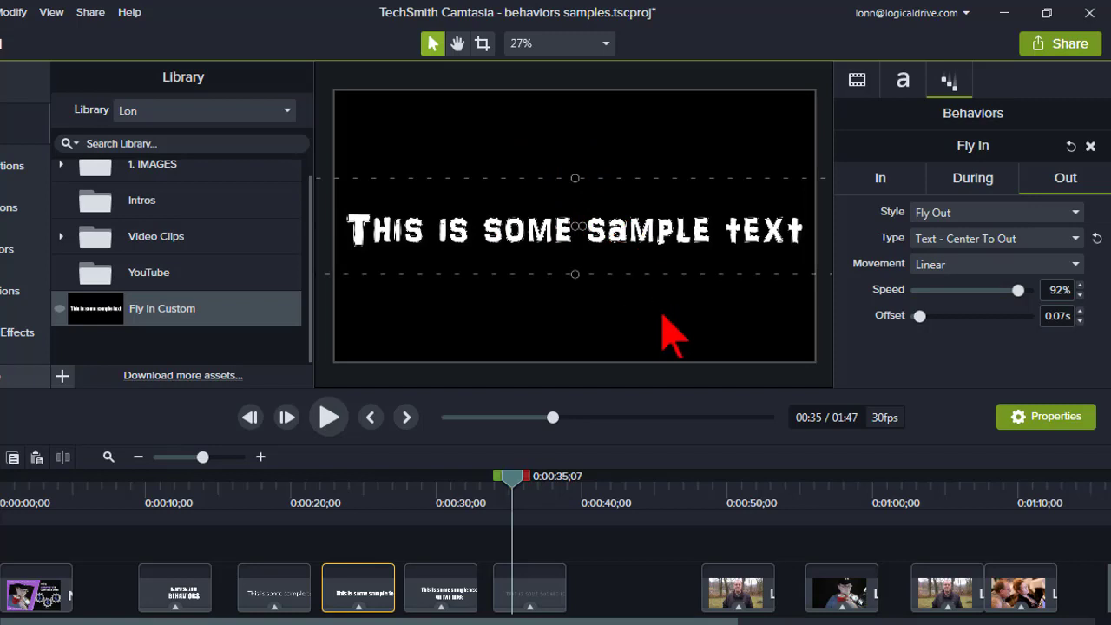
- Apply the Explode behavior to the outdoor portrait clip near 0:49
{"action": "left_click", "coordinate": [723, 502]}
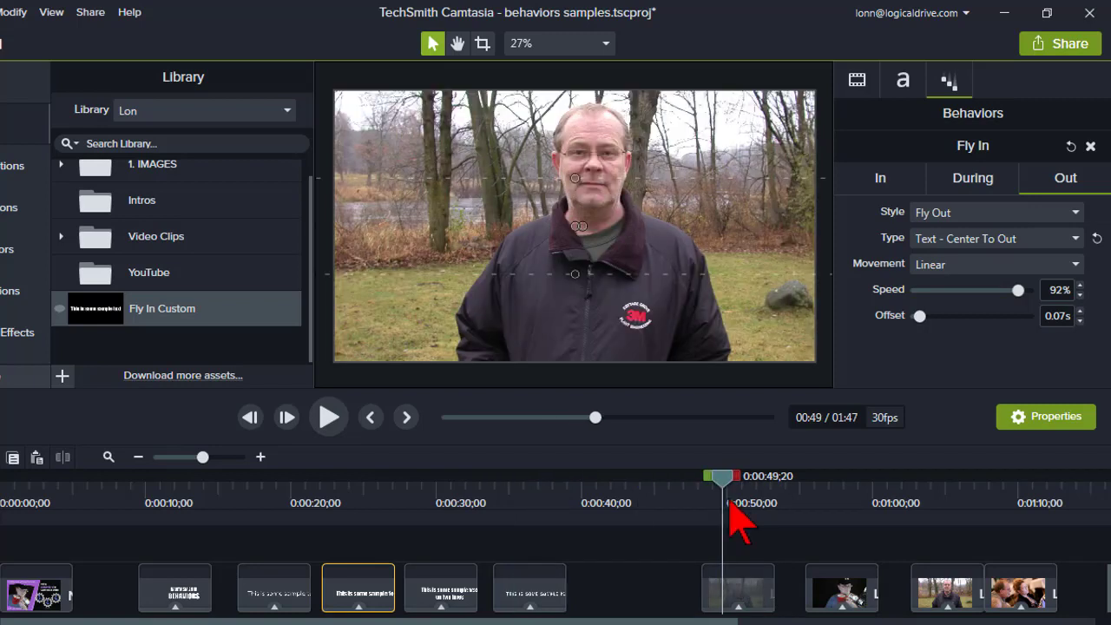
{"action": "left_click", "coordinate": [746, 542]}
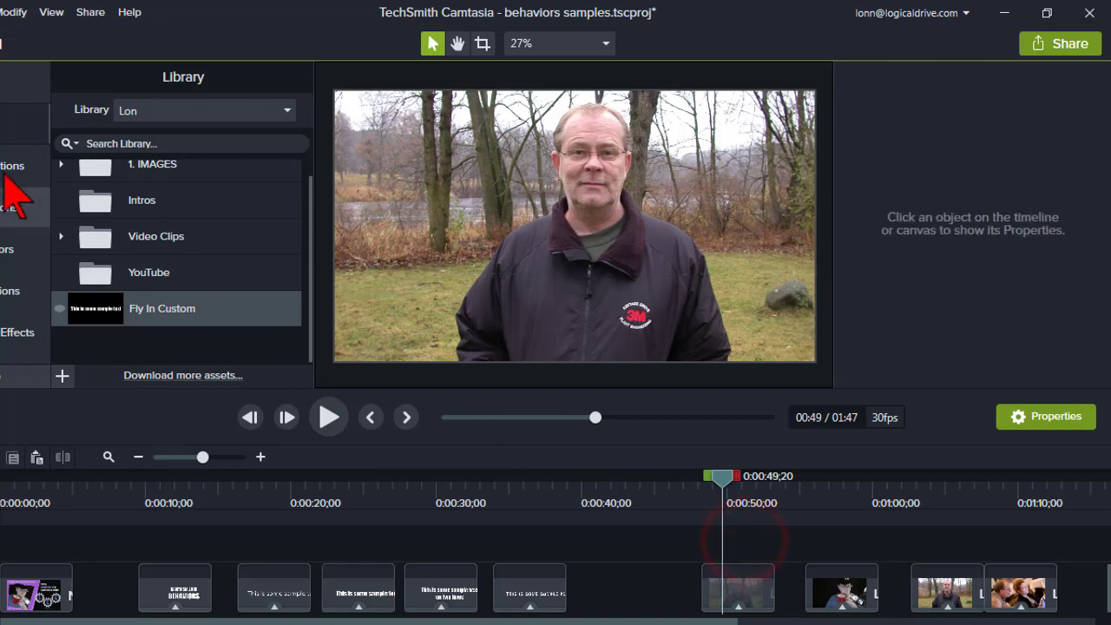
{"action": "left_click", "coordinate": [4, 259]}
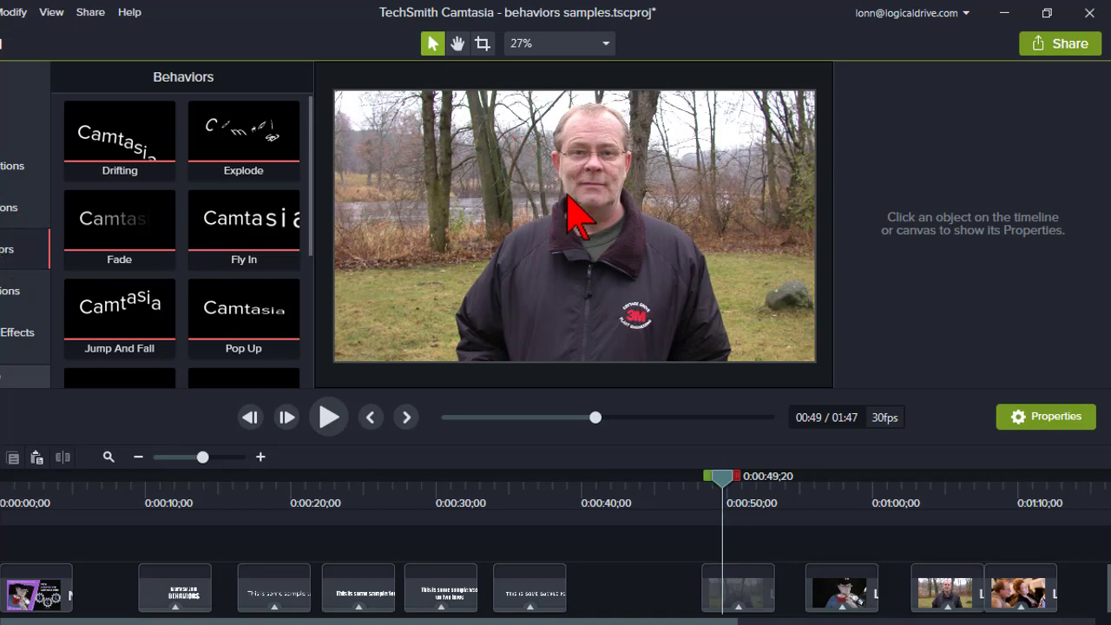
{"action": "left_click", "coordinate": [637, 216]}
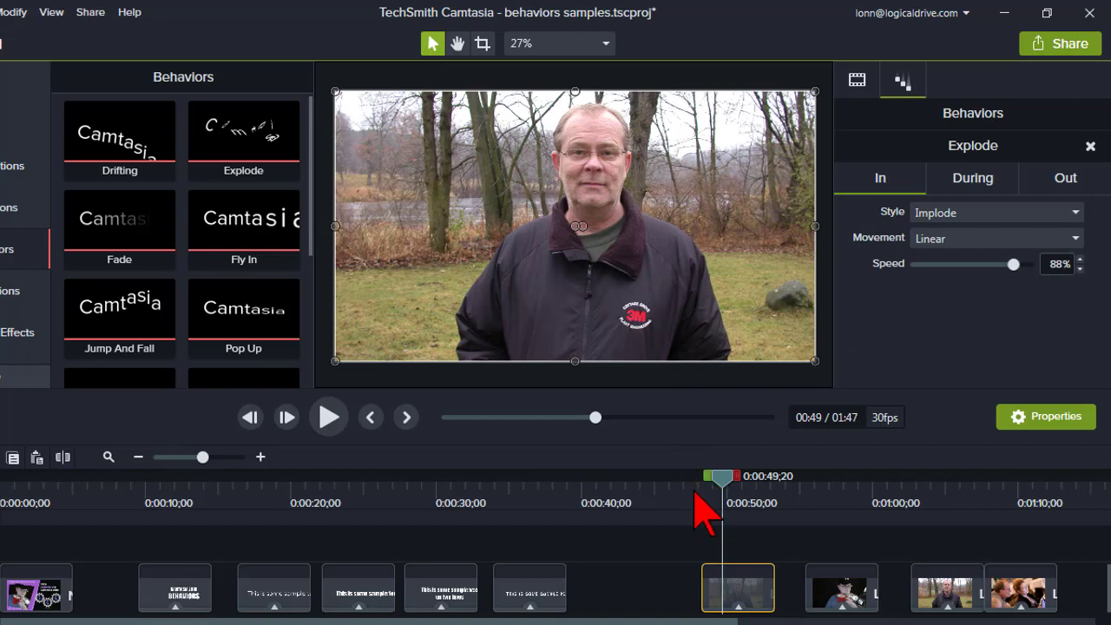
- Preview the Explode behavior on the outdoor portrait clip from its start, and return the playhead to mid-clip
{"action": "left_click_drag", "start_coordinate": [694, 492], "coordinate": [737, 503]}
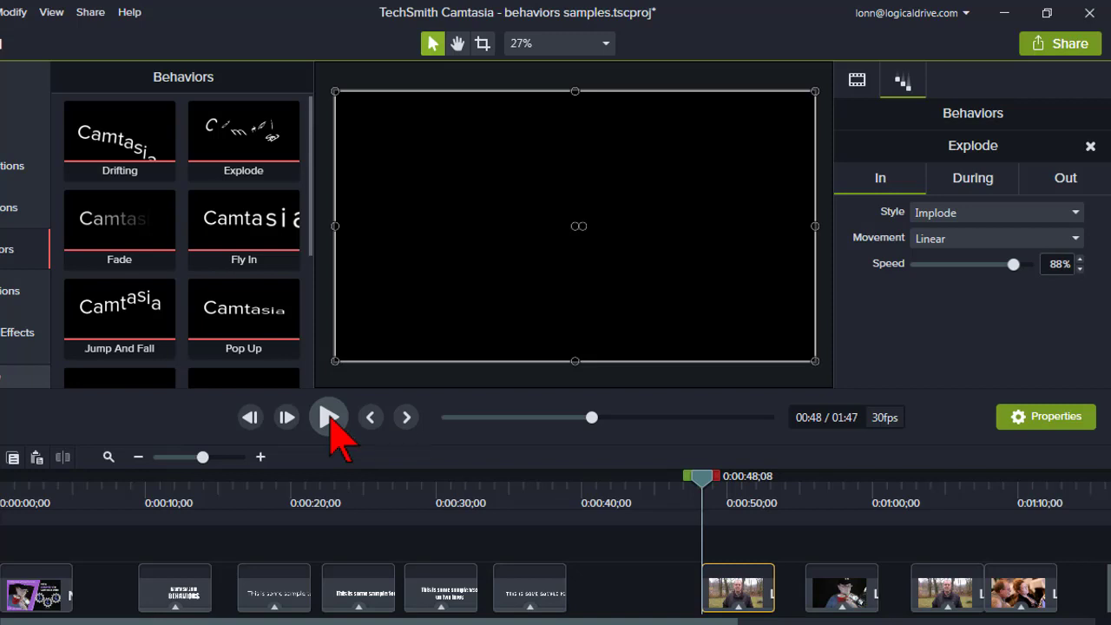
{"action": "left_click", "coordinate": [330, 417]}
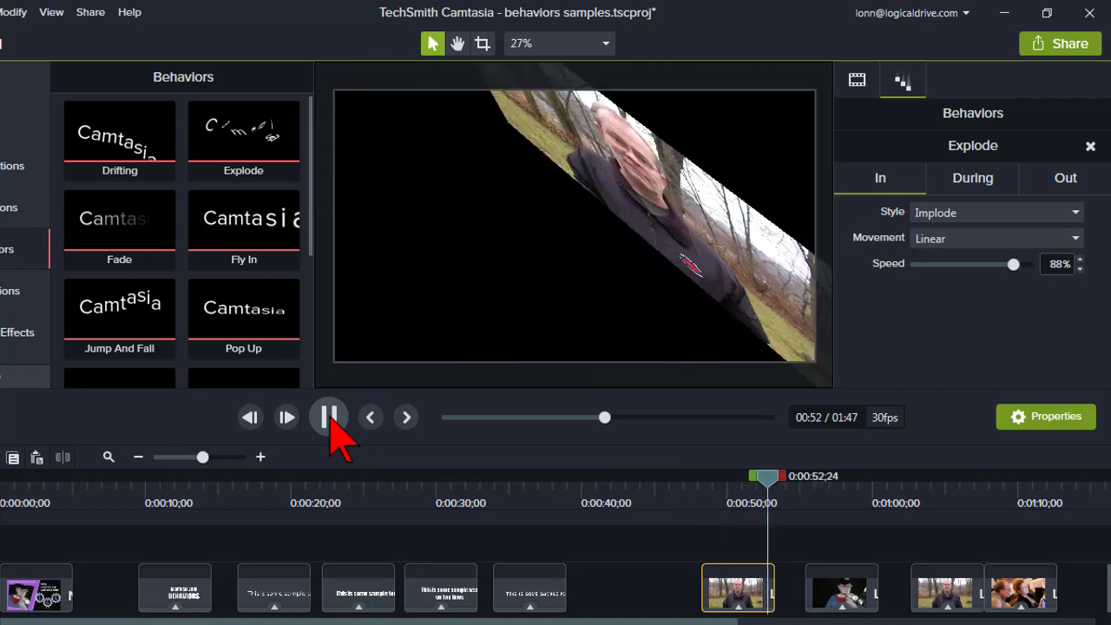
{"action": "left_click", "coordinate": [330, 417]}
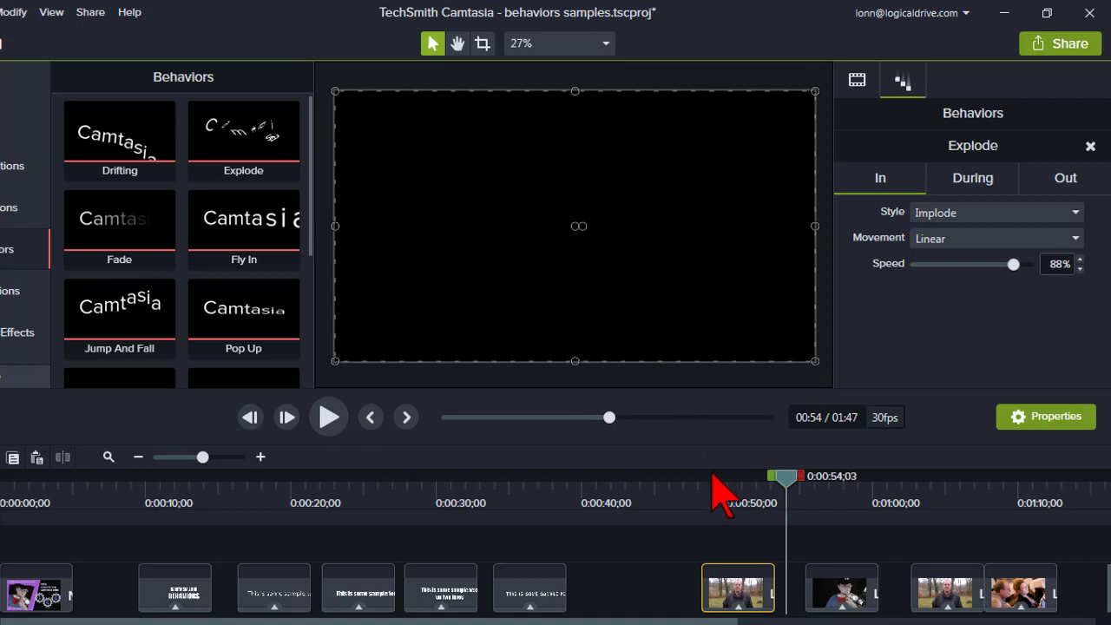
{"action": "left_click_drag", "start_coordinate": [713, 475], "coordinate": [732, 491]}
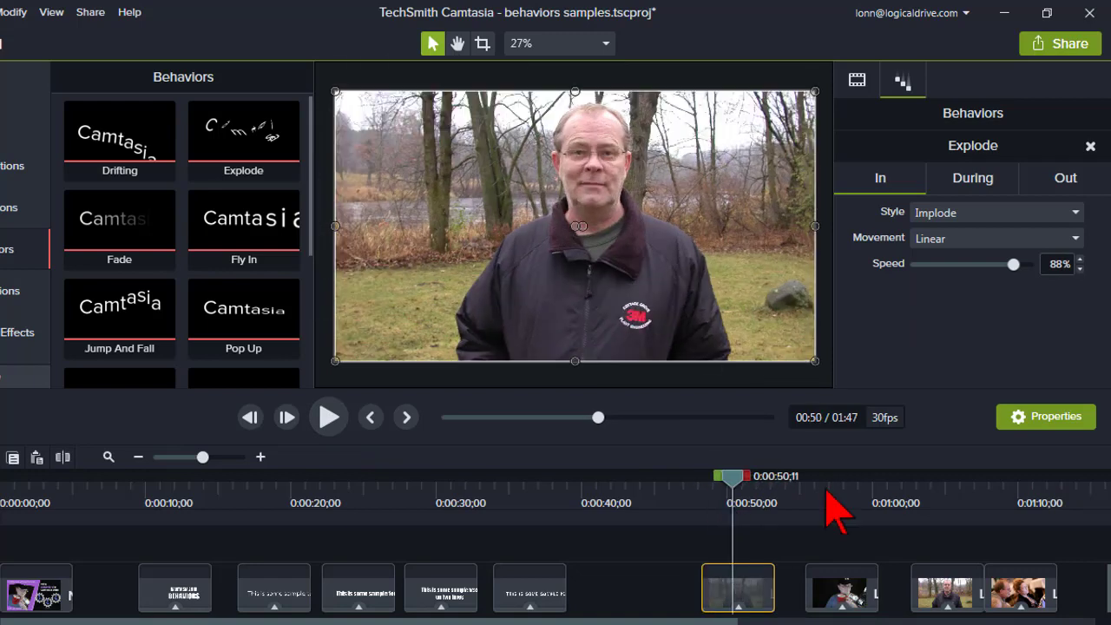
- Apply the Fly In behavior to the red mug clip near 0:56 and place the playhead at that clip's start
{"action": "left_click", "coordinate": [281, 227]}
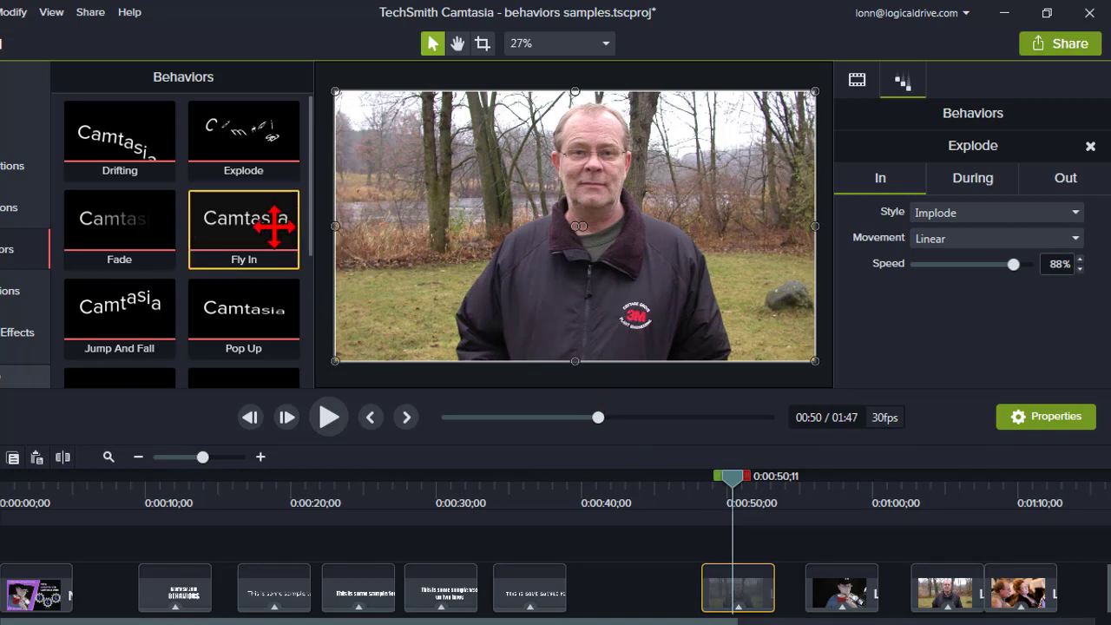
{"action": "left_click", "coordinate": [828, 495]}
{"action": "left_click", "coordinate": [843, 606]}
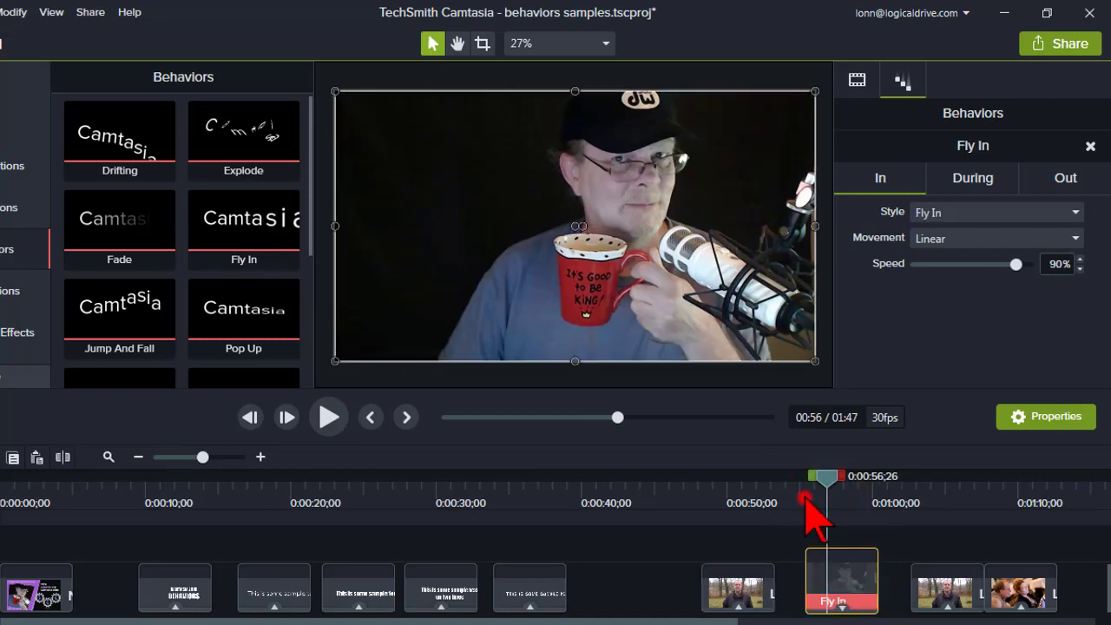
{"action": "left_click", "coordinate": [805, 499]}
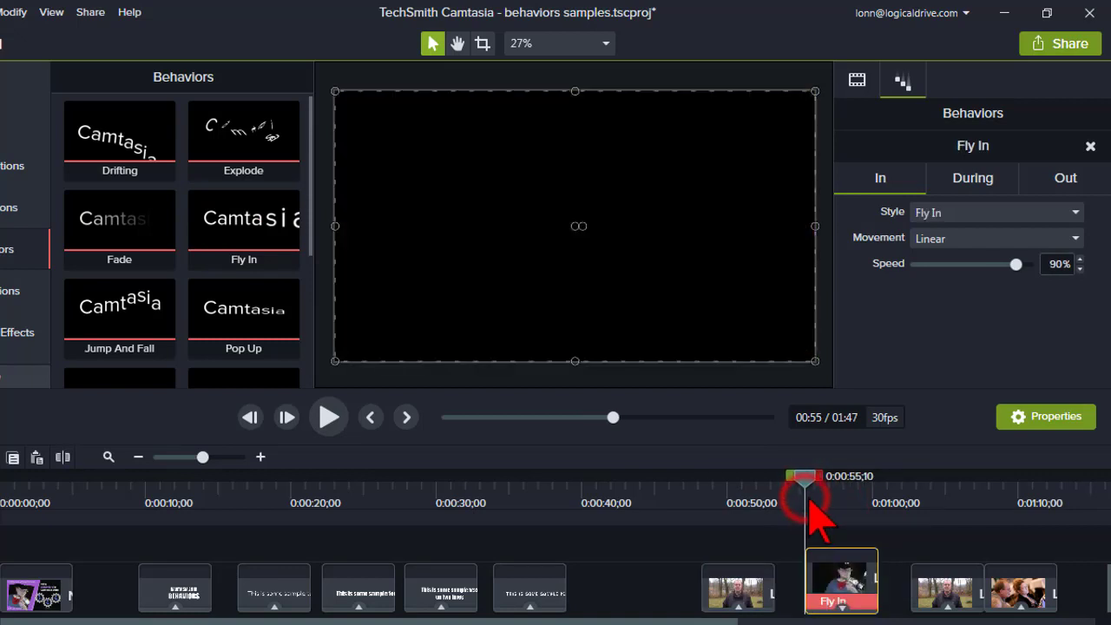
- Preview the Fly In behavior on the red mug clip and place the playhead at the start of the following outdoor portrait clip
{"action": "left_click", "coordinate": [329, 417]}
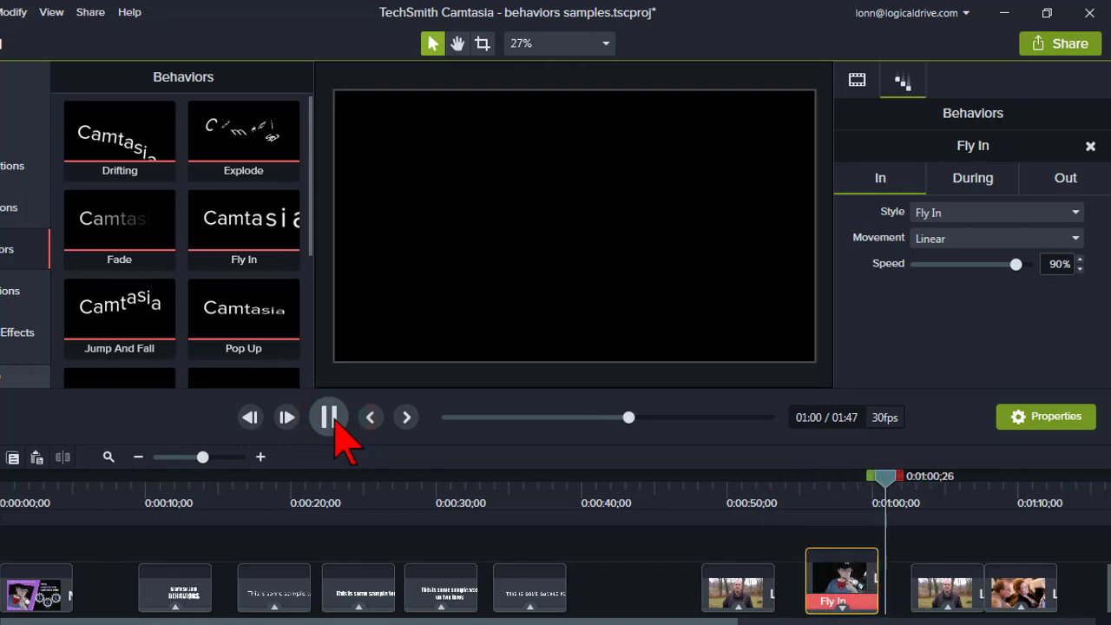
{"action": "left_click", "coordinate": [335, 410]}
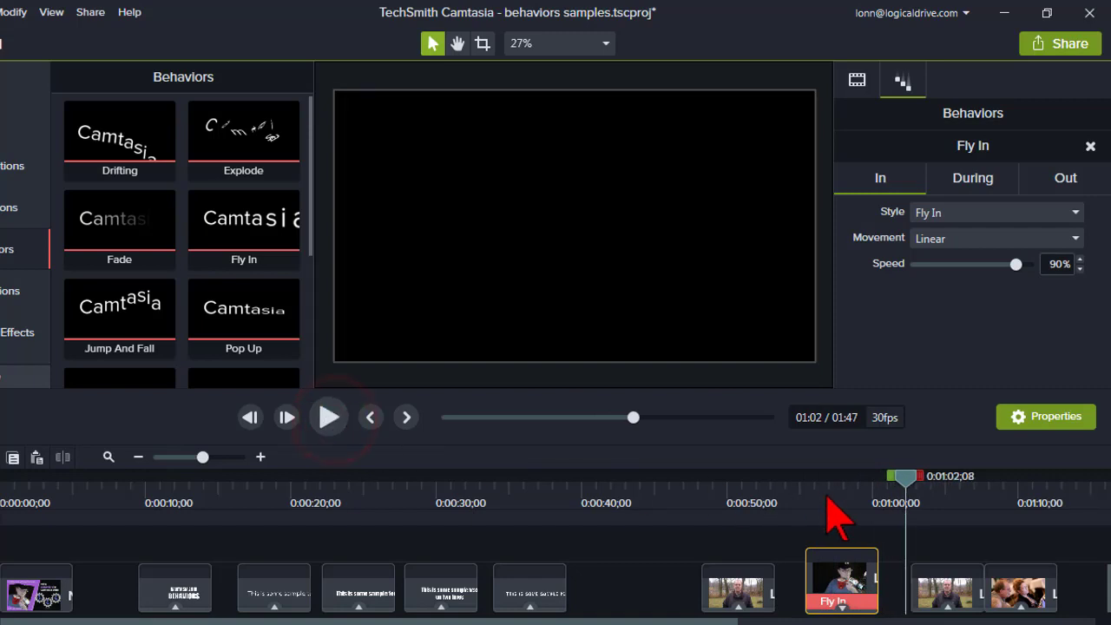
{"action": "left_click", "coordinate": [895, 504]}
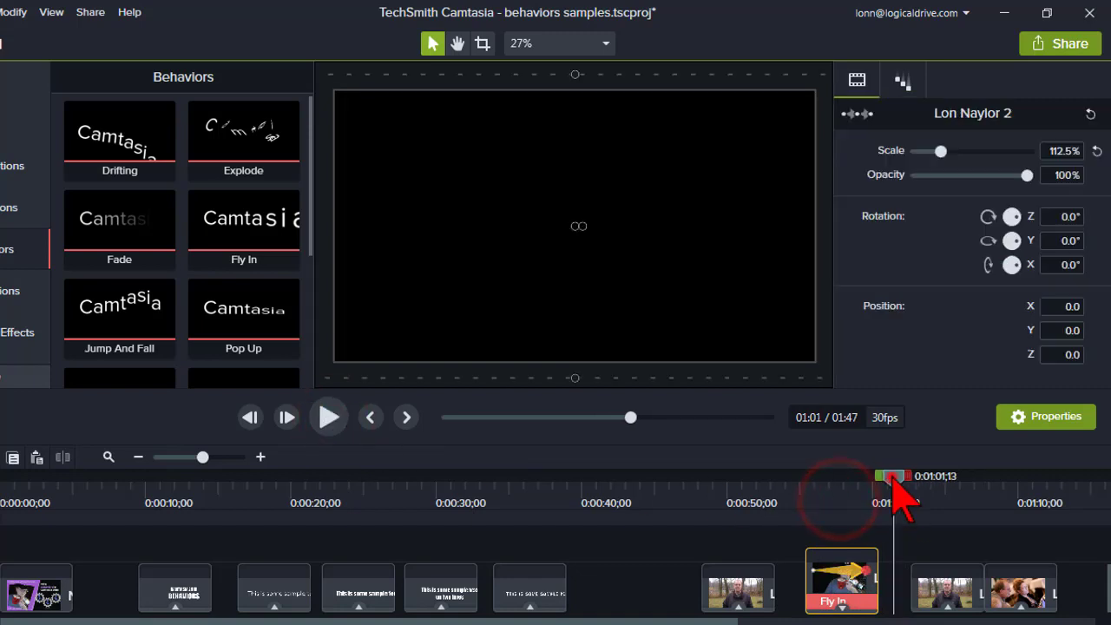
{"action": "left_click_drag", "start_coordinate": [895, 491], "coordinate": [911, 492]}
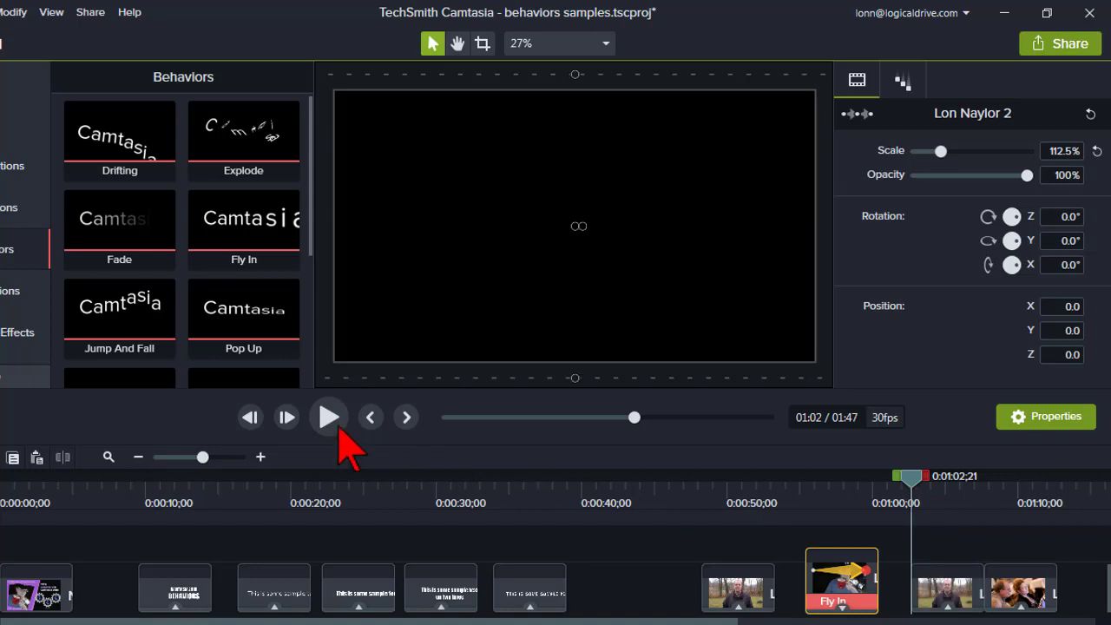
- Review the adjoining outdoor portrait and conference clips, playing from the portrait clip's start near 1:02 to about 1:10
{"action": "left_click", "coordinate": [946, 493]}
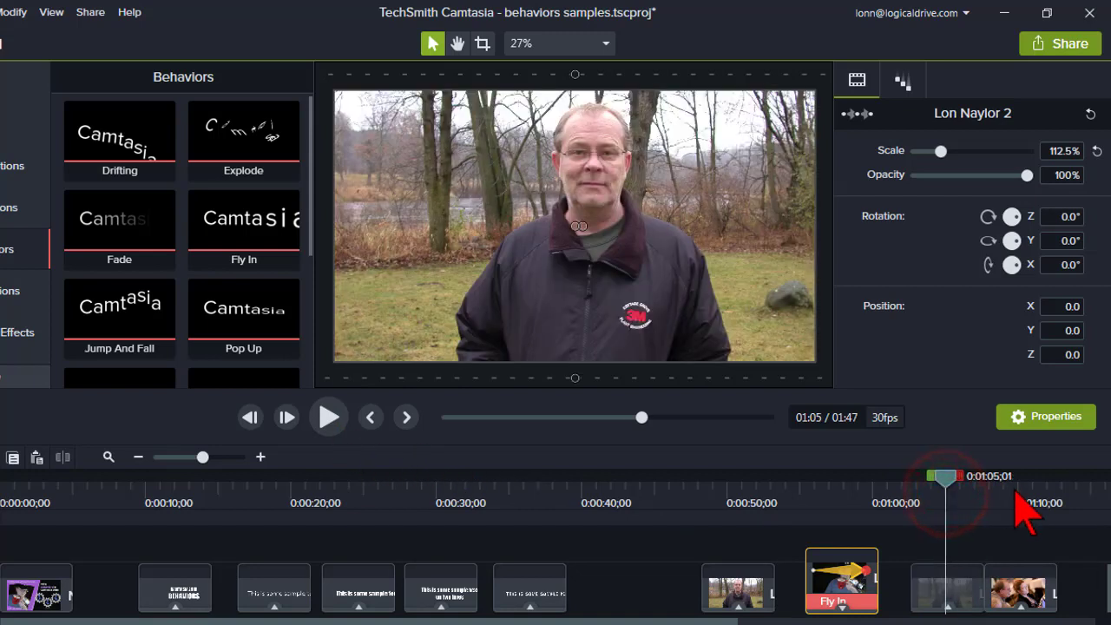
{"action": "left_click", "coordinate": [1014, 493]}
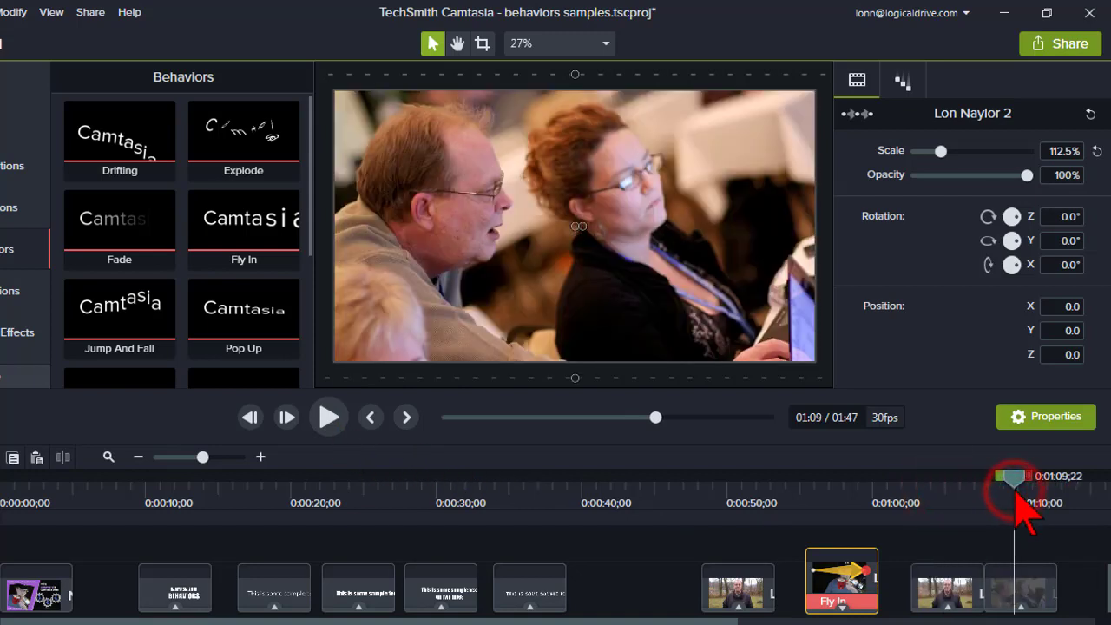
{"action": "left_click", "coordinate": [905, 493]}
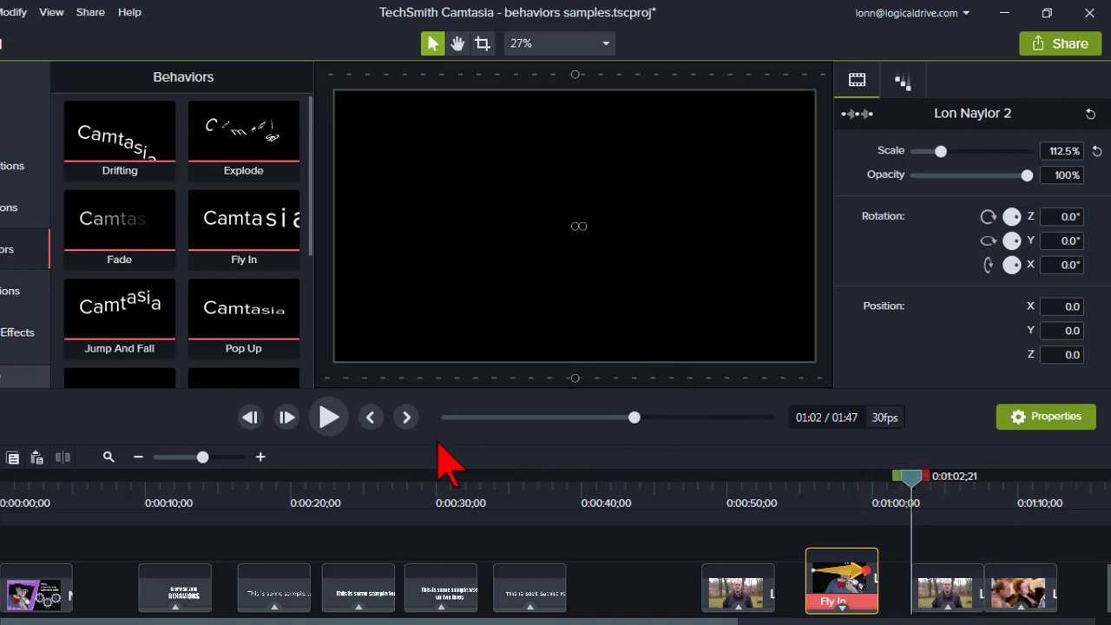
{"action": "left_click", "coordinate": [330, 421]}
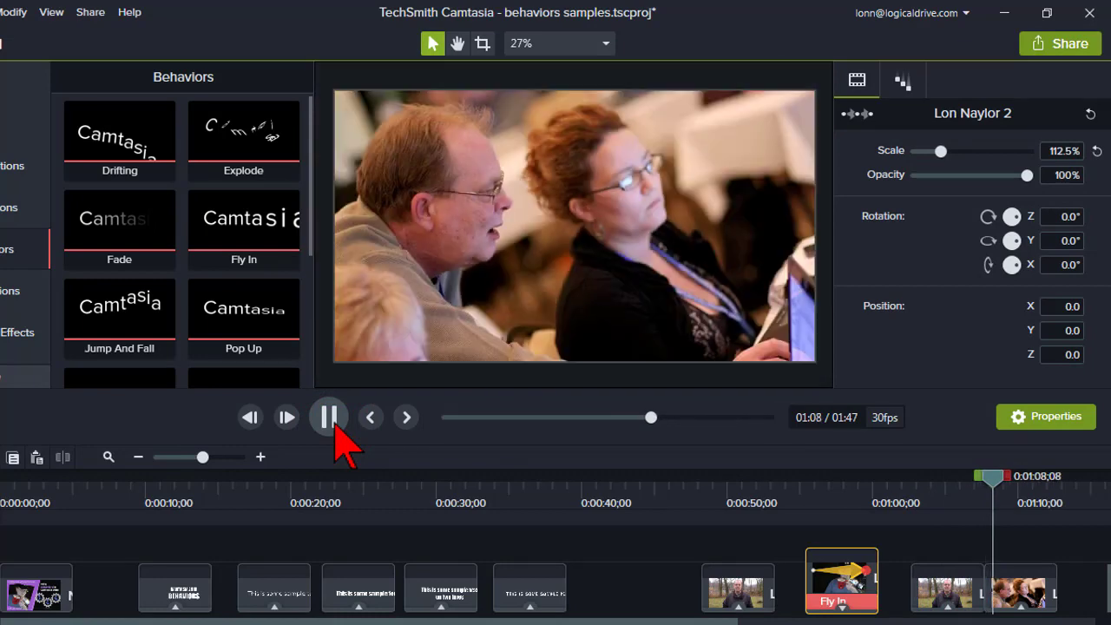
{"action": "left_click", "coordinate": [330, 418]}
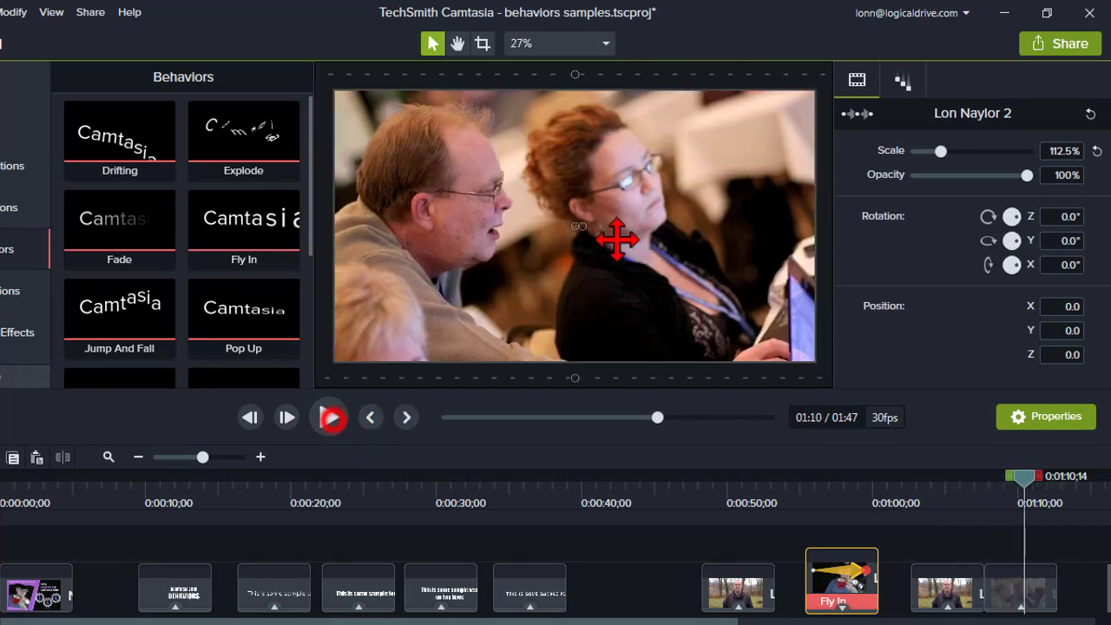
- Scrub across the cut between the outdoor portrait and conference clips, from about 1:06 to 1:09
{"action": "left_click", "coordinate": [964, 489]}
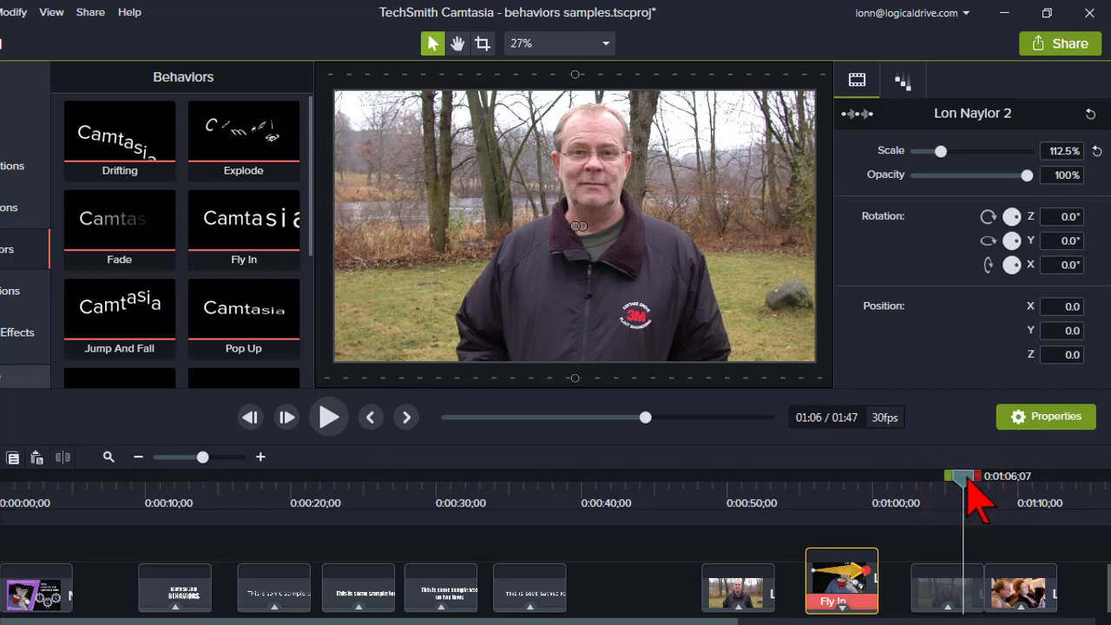
{"action": "left_click_drag", "start_coordinate": [970, 486], "coordinate": [1008, 486]}
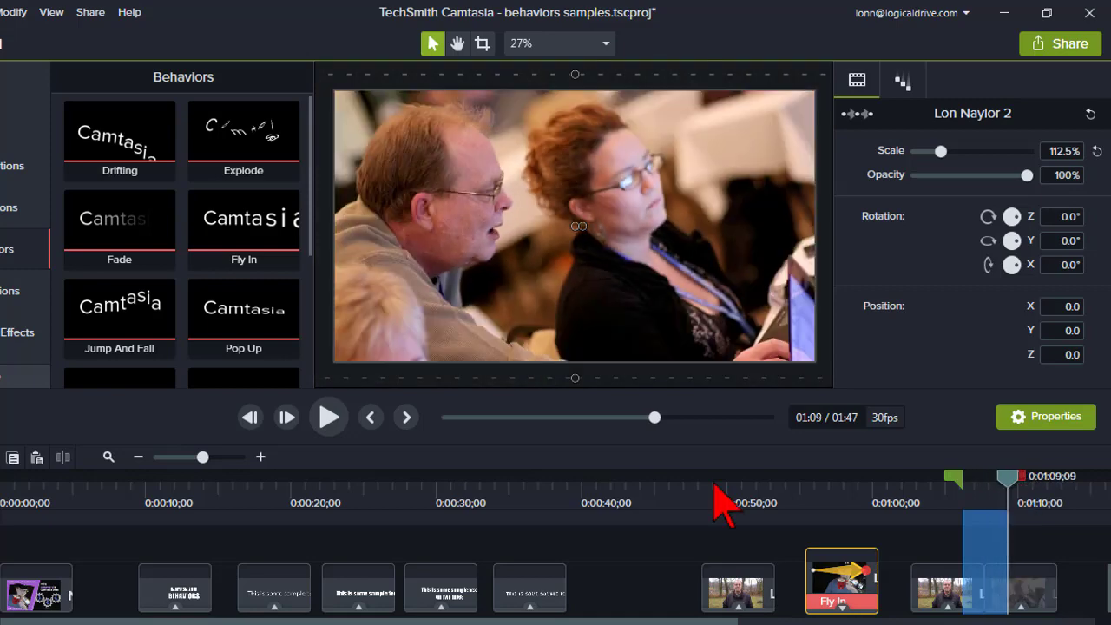
{"action": "left_click", "coordinate": [328, 418]}
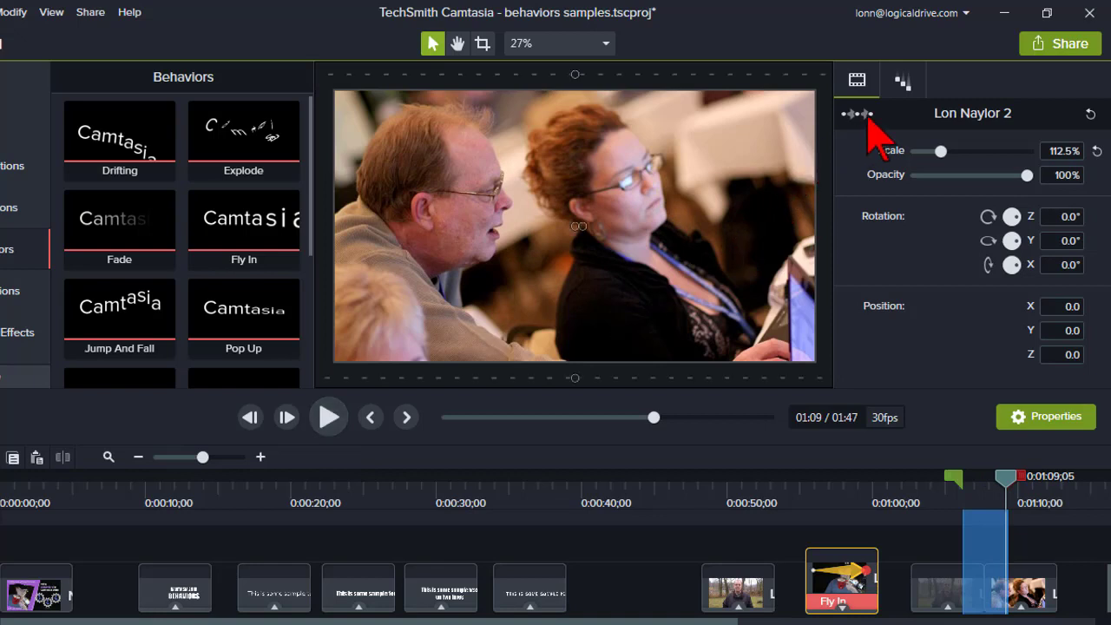
- Open the Movement options for the In phase of the red mug clip's Fly In behavior
{"action": "left_click", "coordinate": [903, 82]}
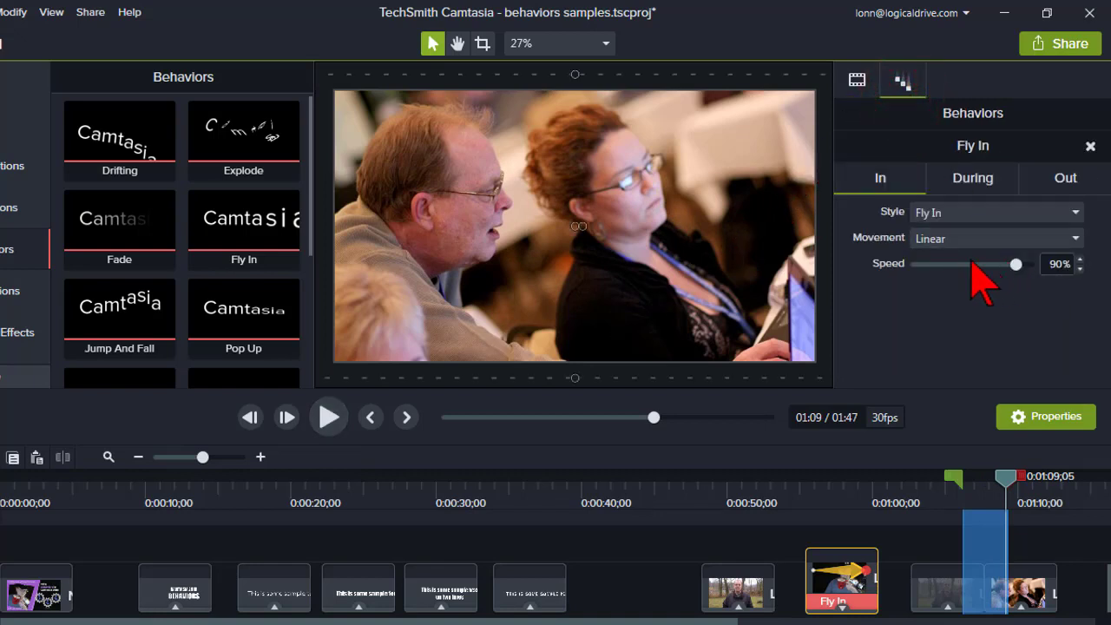
{"action": "left_click", "coordinate": [1021, 613]}
{"action": "left_click", "coordinate": [1076, 238]}
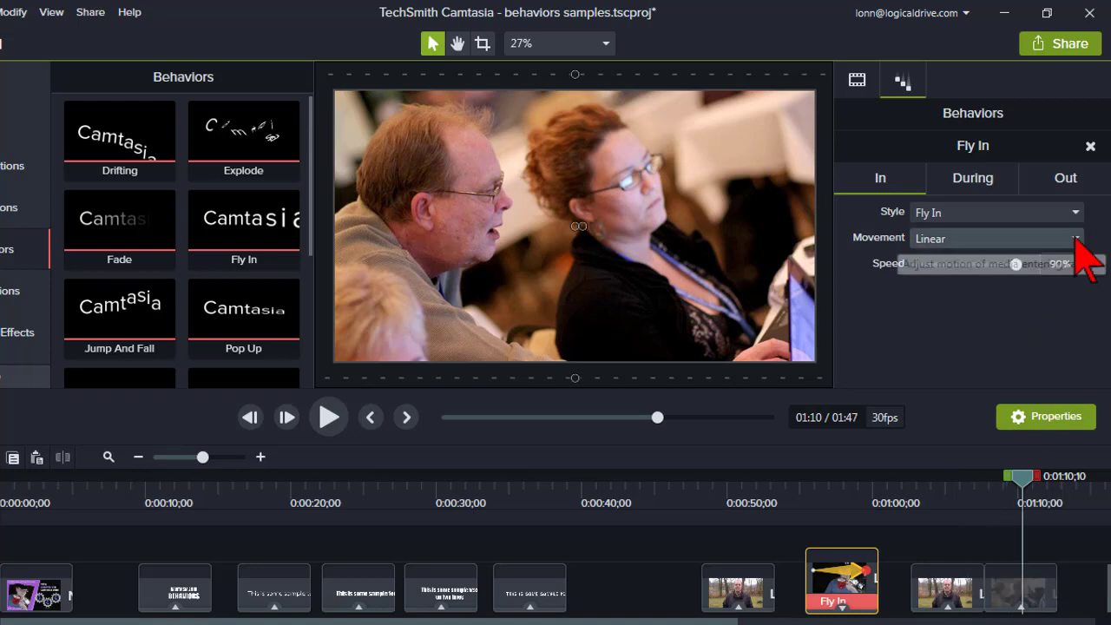